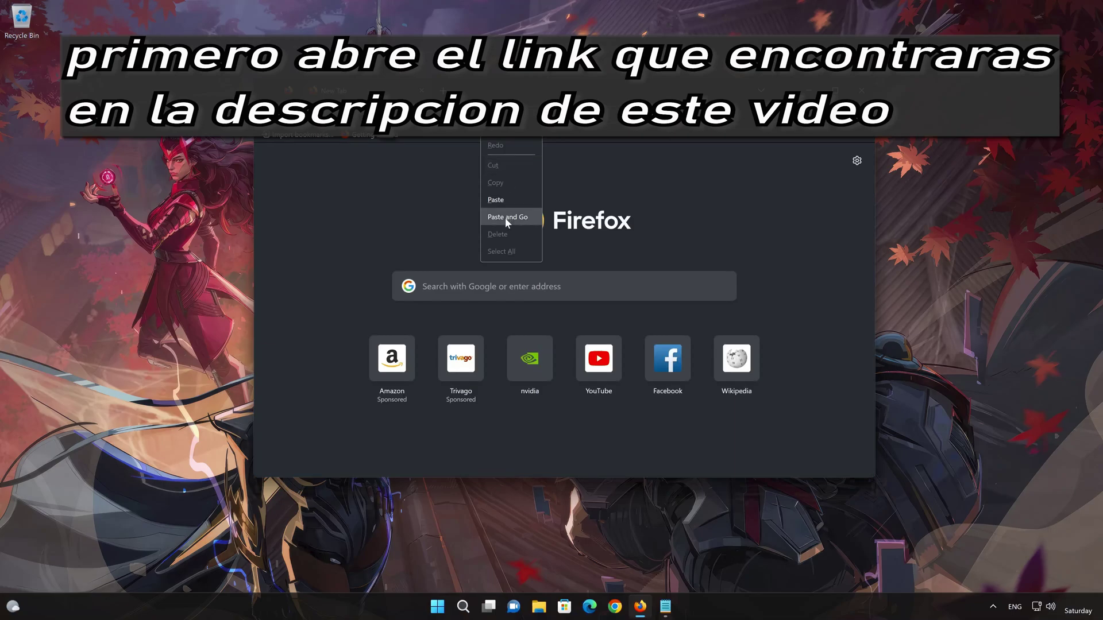
# - Open the copied Visual C++ Redistributable page link, download the X86 and X64 installers for Visual Studio 2015–2022, and close the browser
pyautogui.click(506, 217)
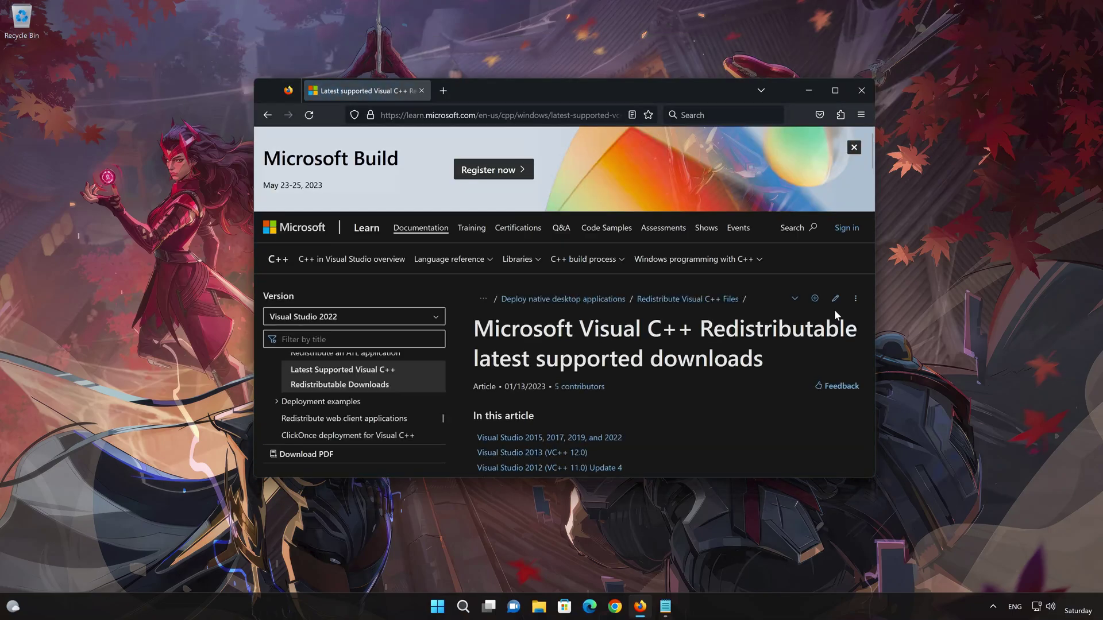
pyautogui.scroll(-4, 778, 345)
pyautogui.scroll(-8, 777, 349)
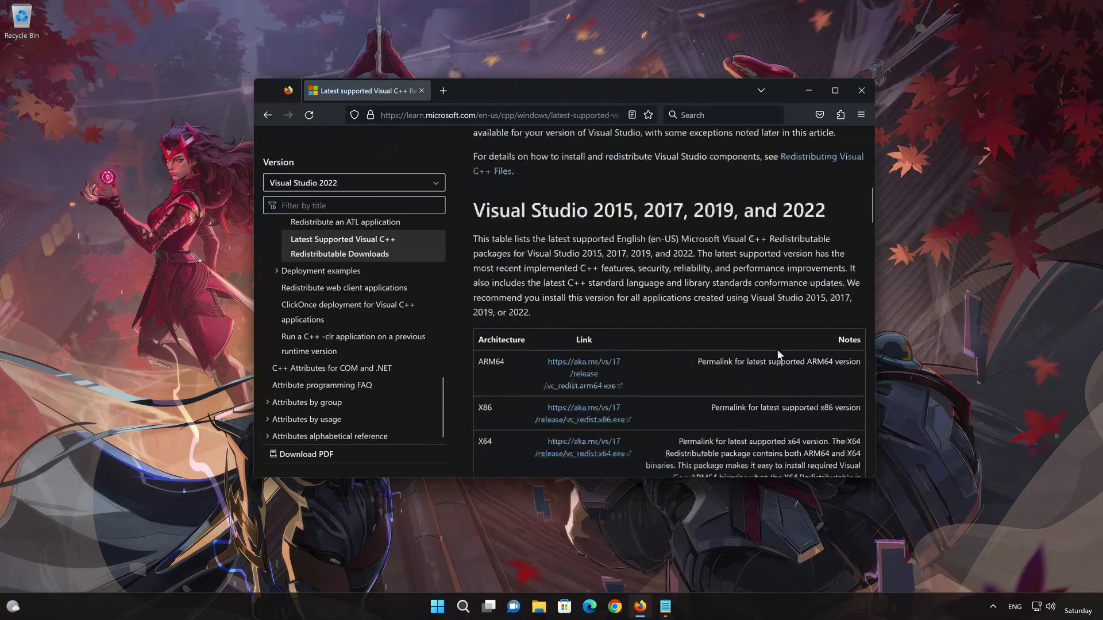
pyautogui.scroll(1, 777, 349)
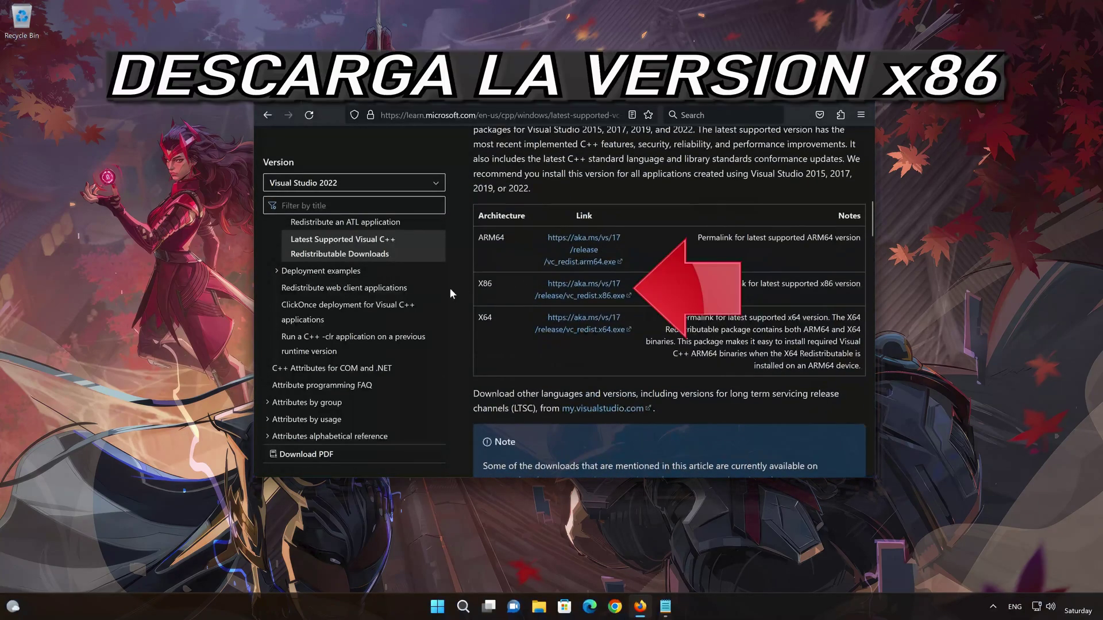
pyautogui.click(583, 297)
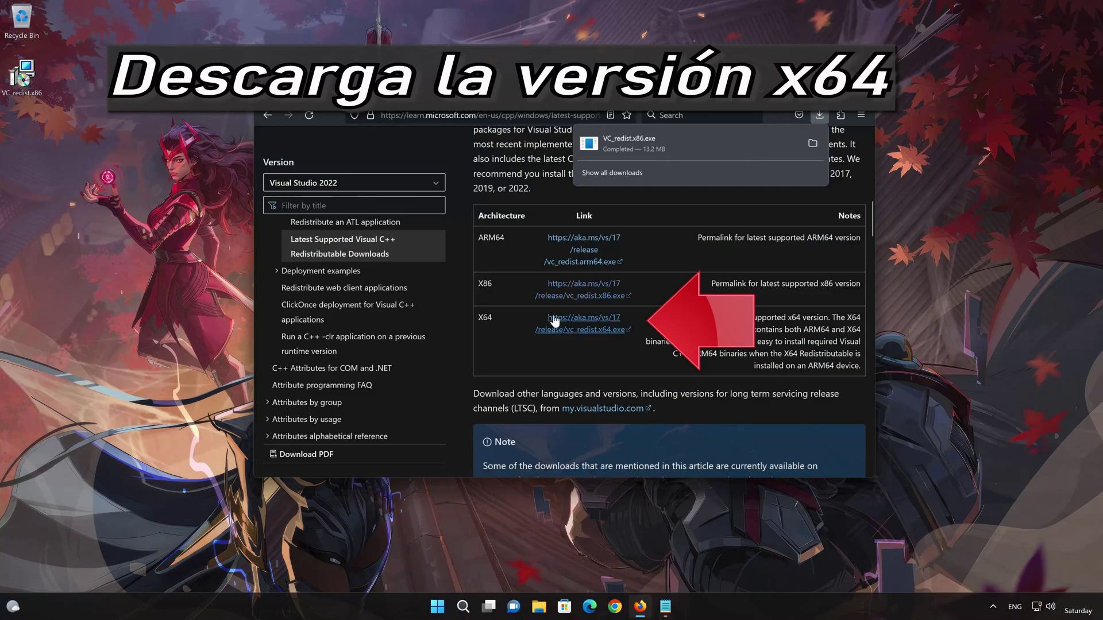
pyautogui.click(600, 330)
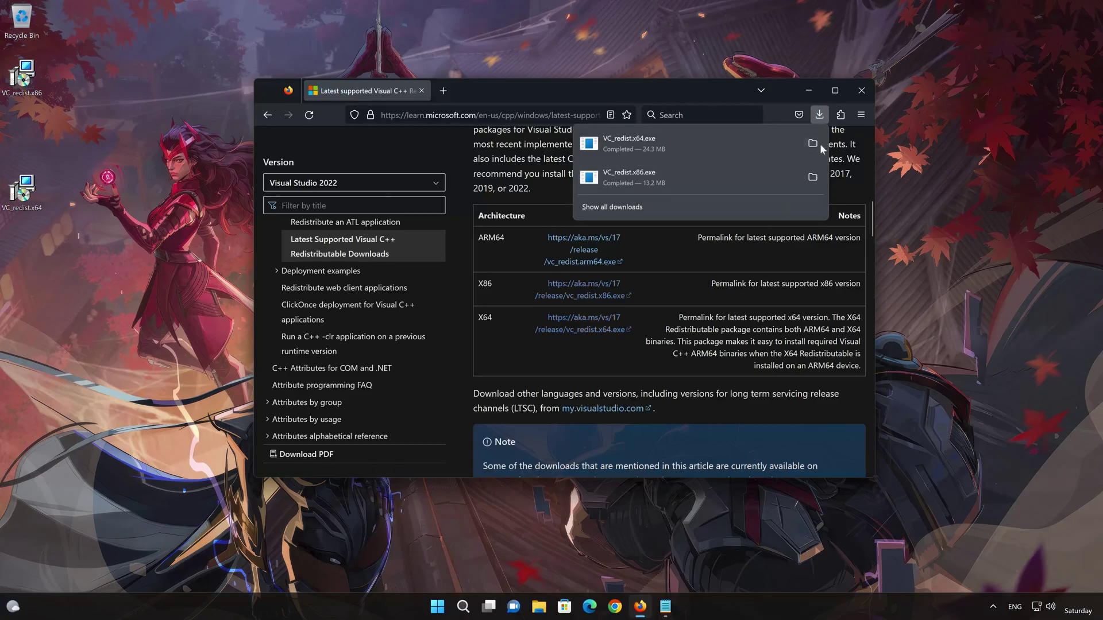
pyautogui.click(860, 91)
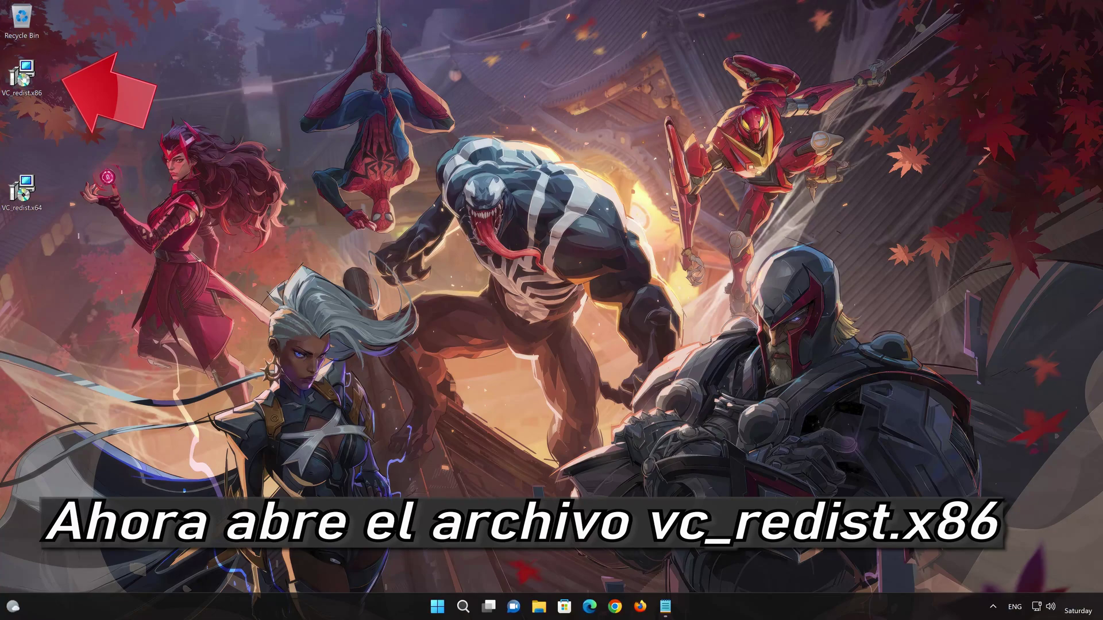
# - Install the x86 Visual C++ 2015-2022 Redistributable from the desktop, accepting the license terms and allowing device changes, and close the installer
pyautogui.doubleClick(22, 80)
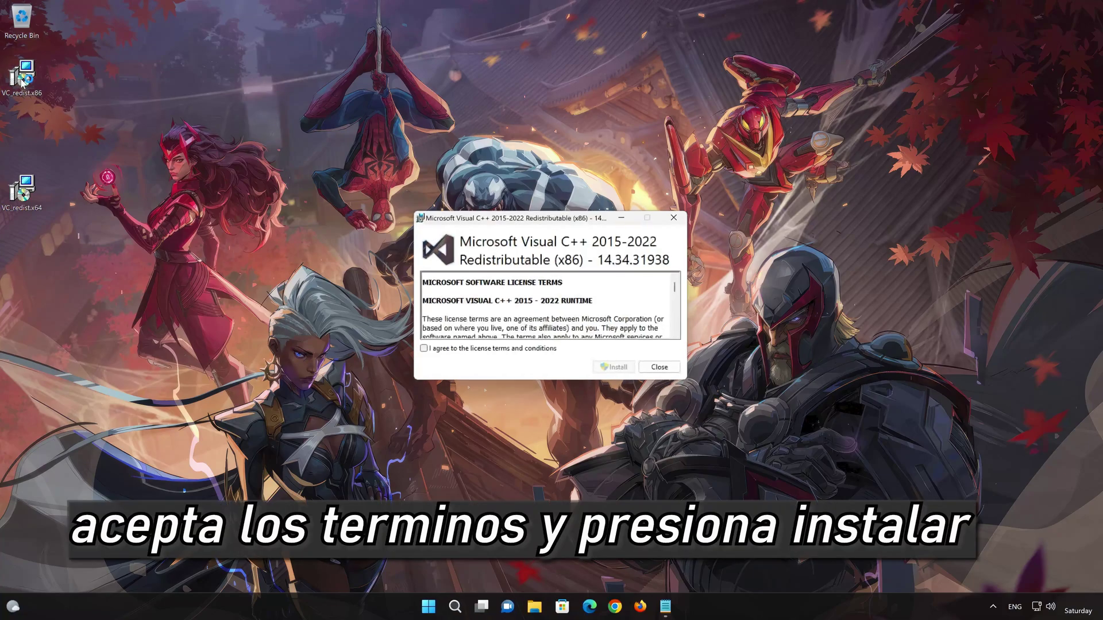
pyautogui.click(424, 350)
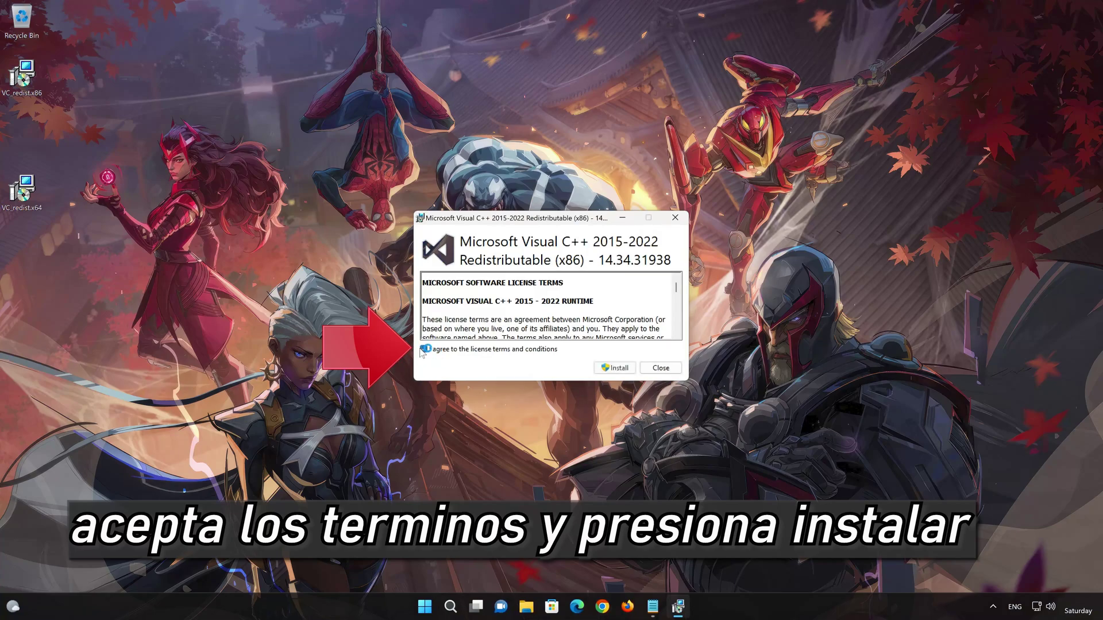
pyautogui.click(621, 368)
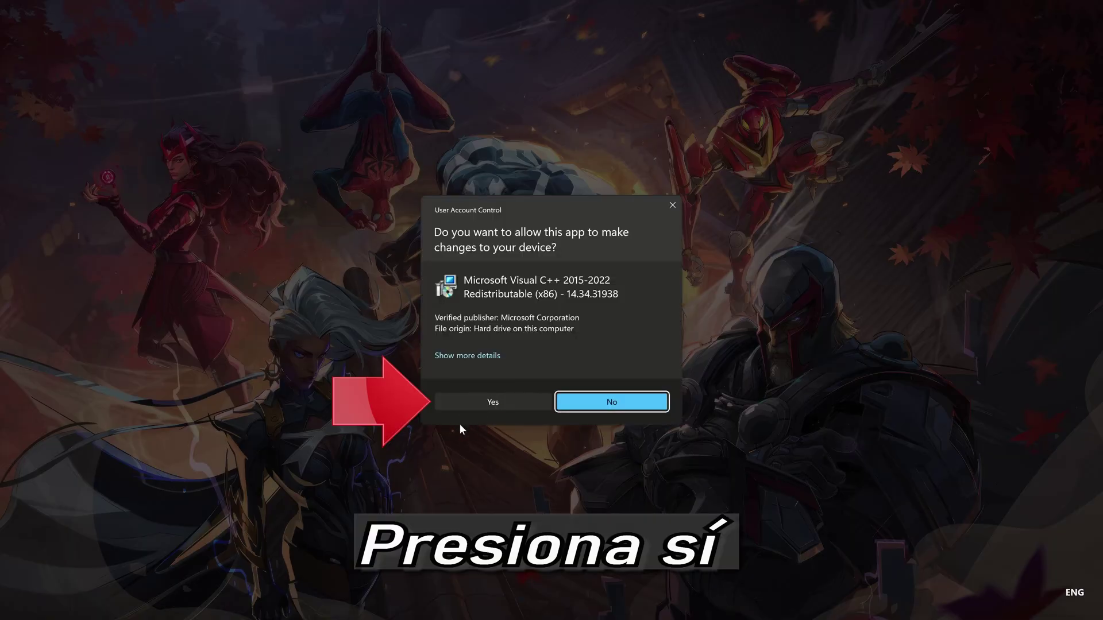
pyautogui.click(489, 405)
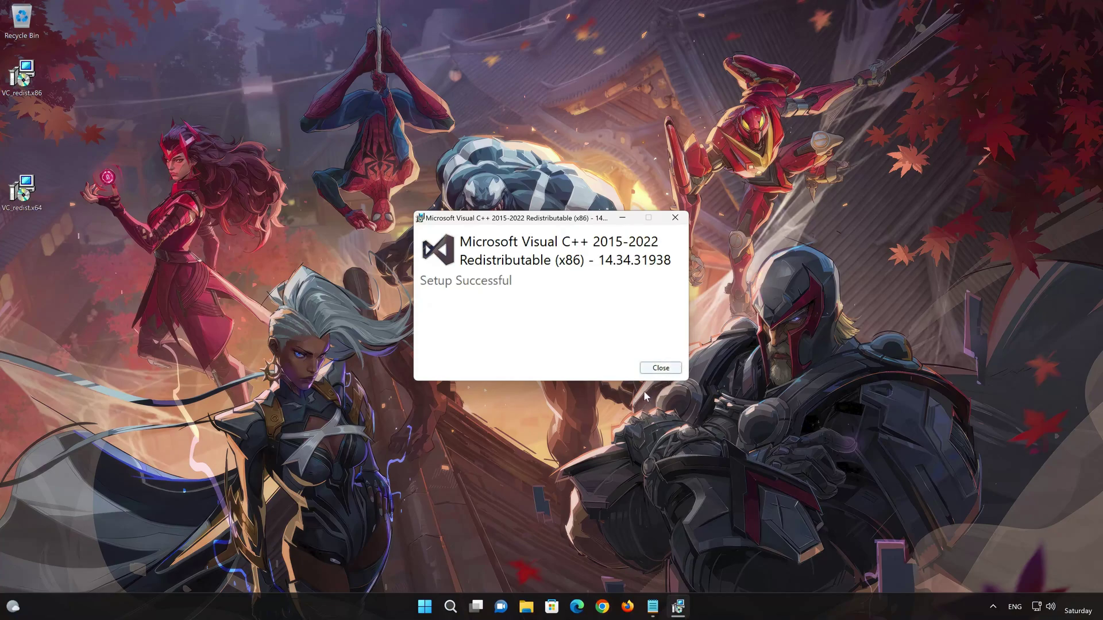
pyautogui.click(661, 367)
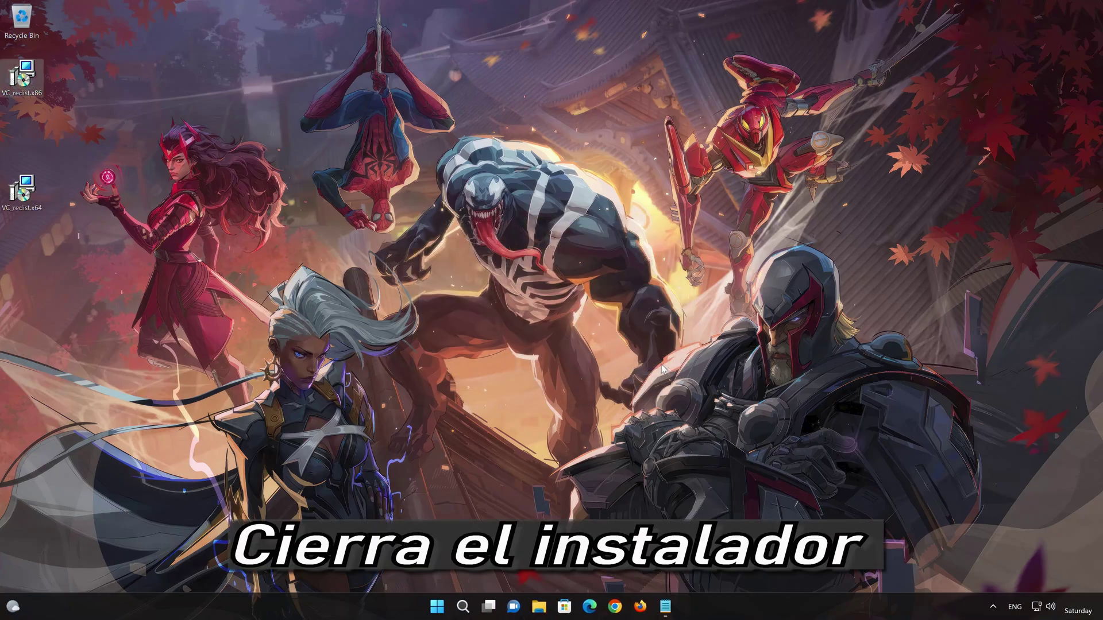
# - Install the x64 Visual C++ 2015-2022 Redistributable from the desktop, accepting the license terms and allowing device changes, and close the installer
pyautogui.doubleClick(21, 198)
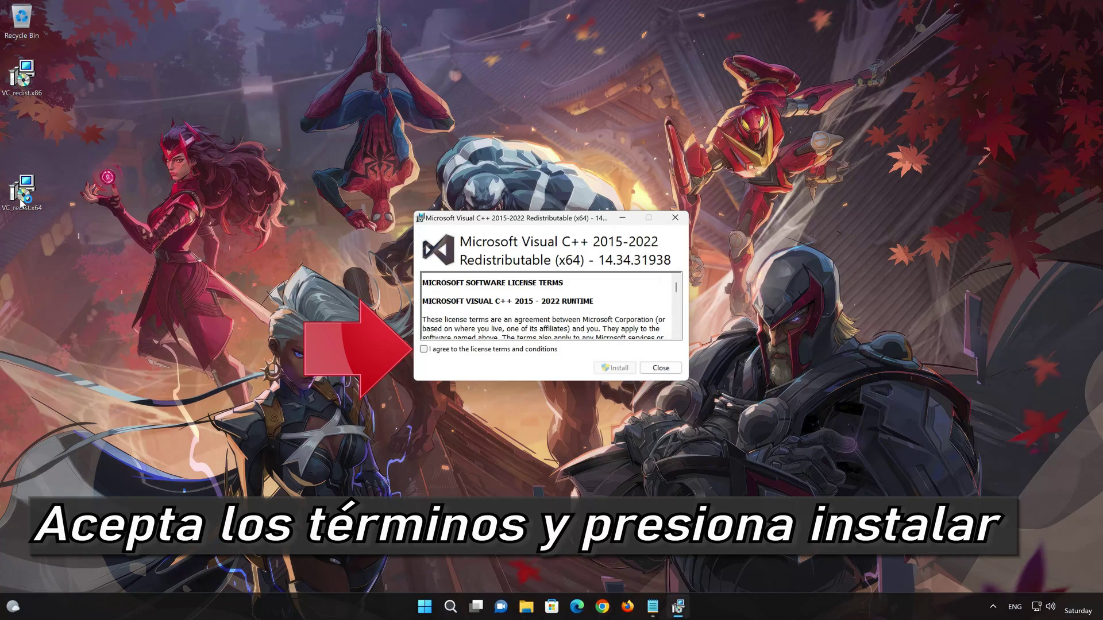
pyautogui.click(423, 349)
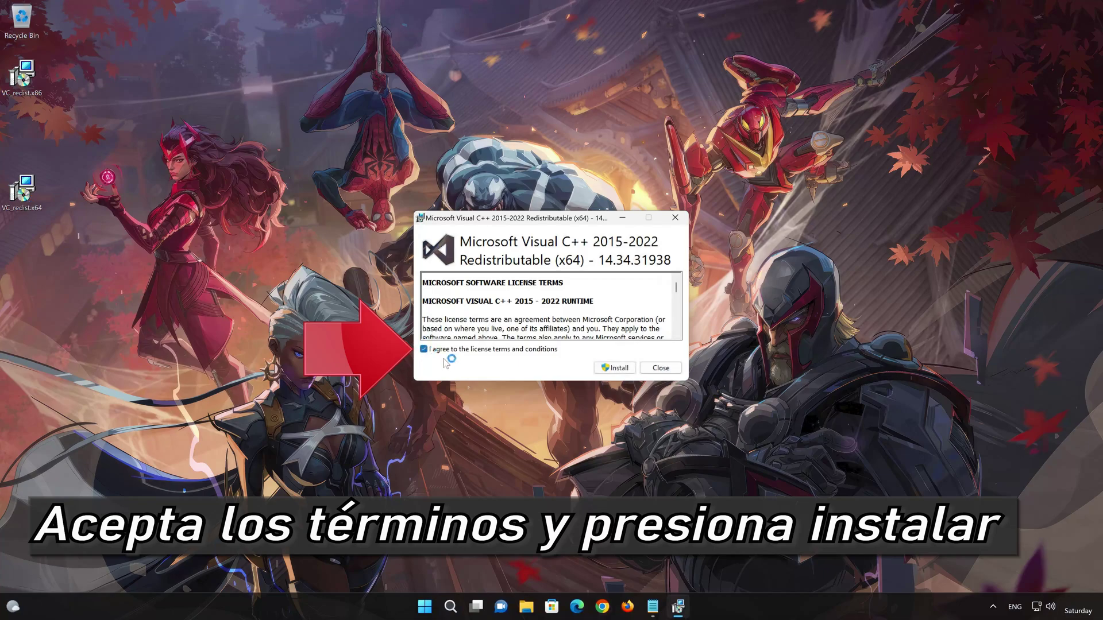
pyautogui.click(620, 368)
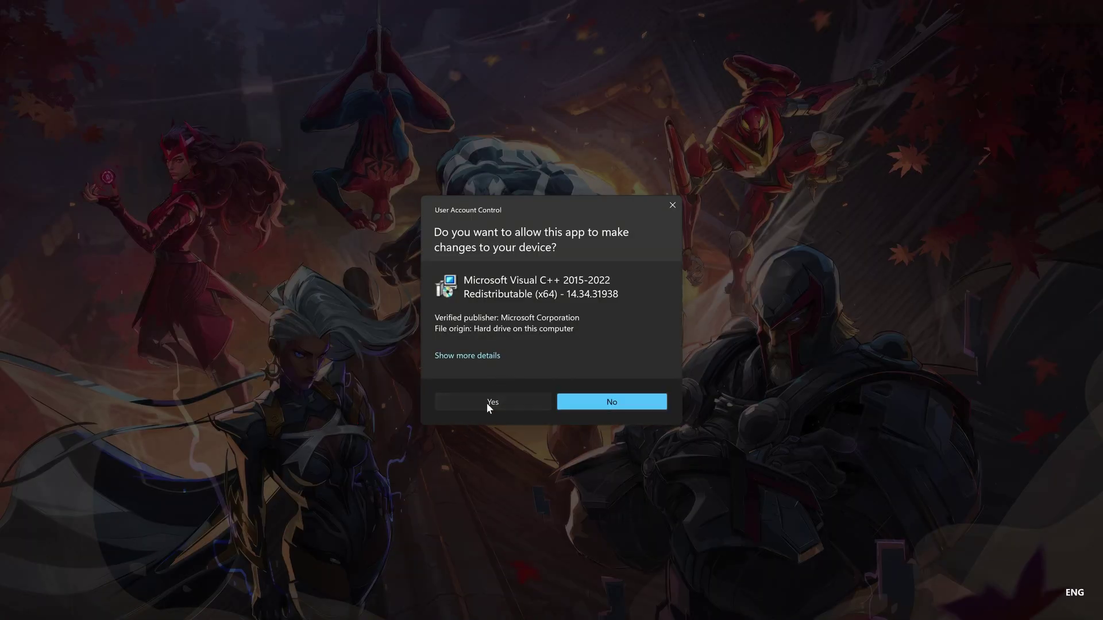
pyautogui.click(487, 402)
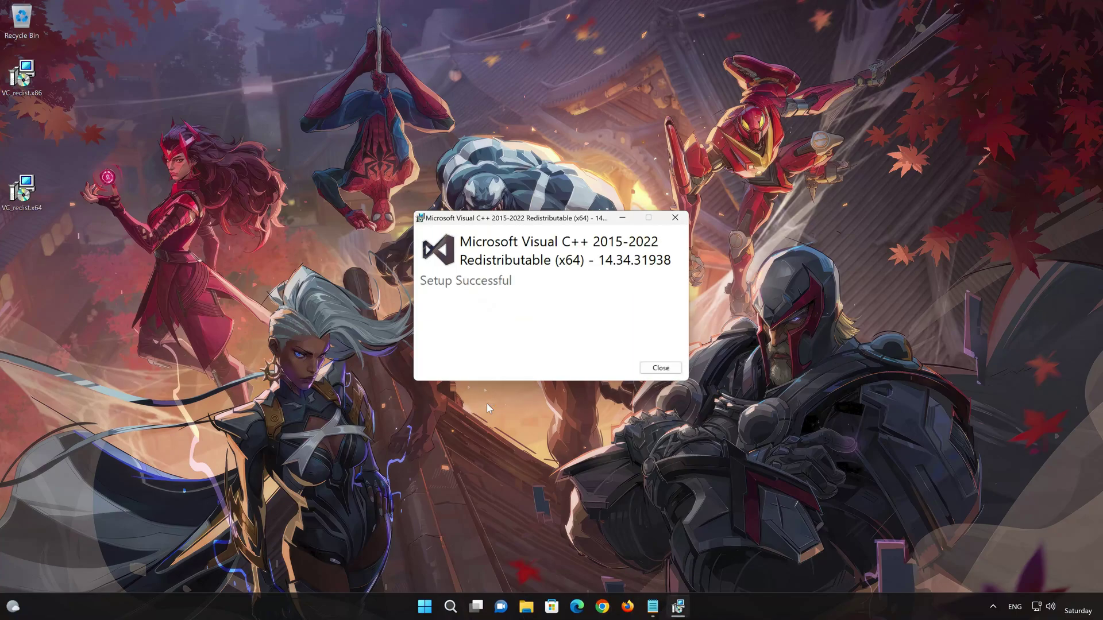
pyautogui.click(660, 369)
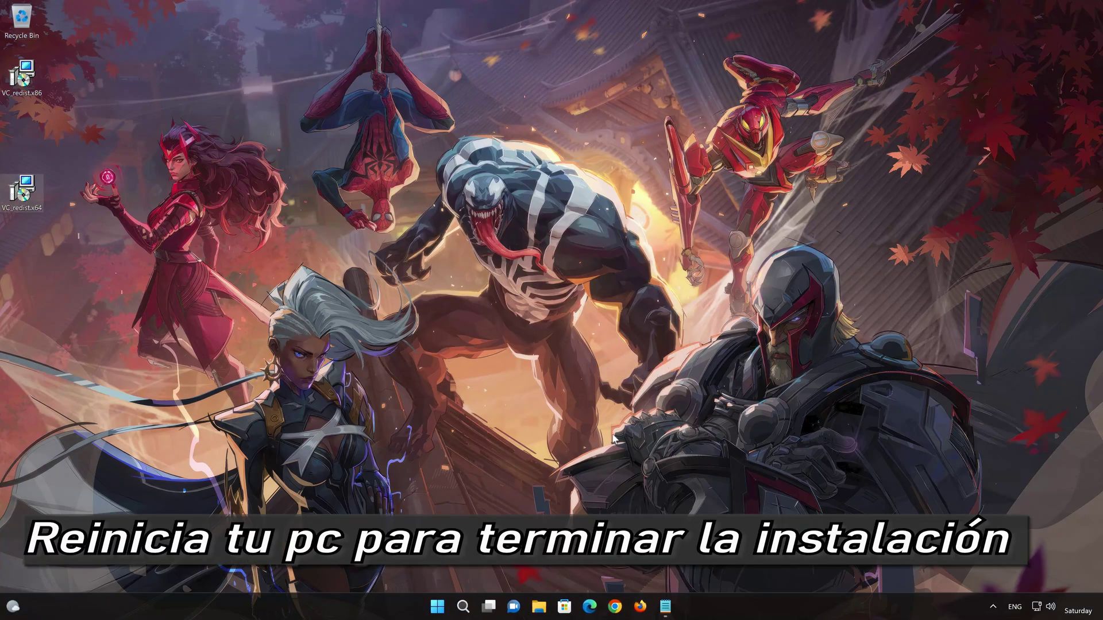
# - Restart the computer, going ahead with the restart even though Notepad is still open
pyautogui.click(438, 604)
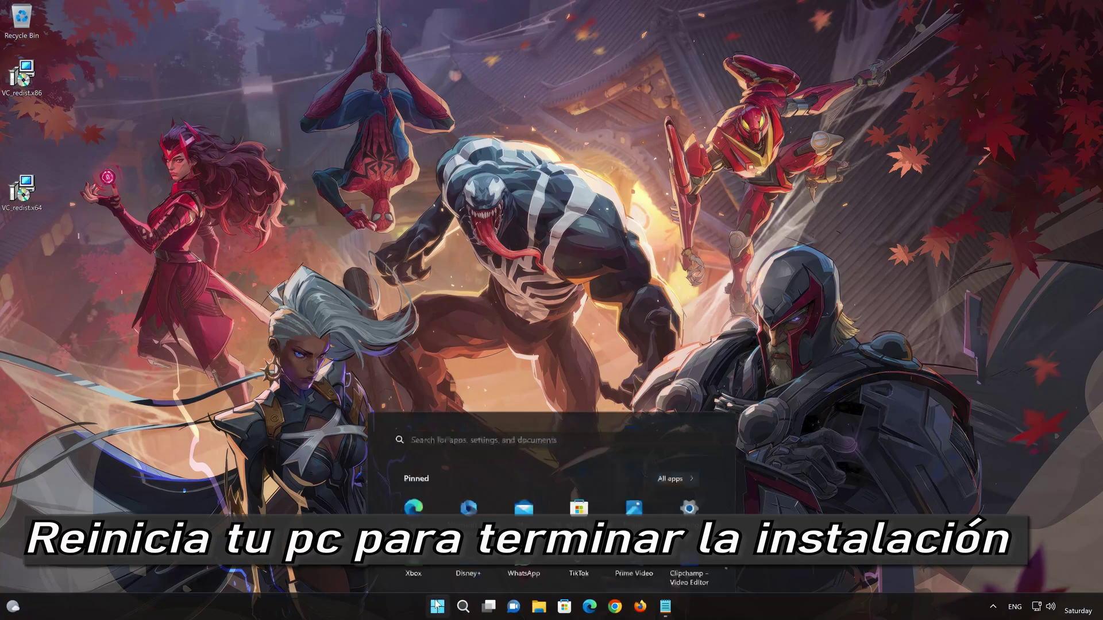
pyautogui.click(692, 563)
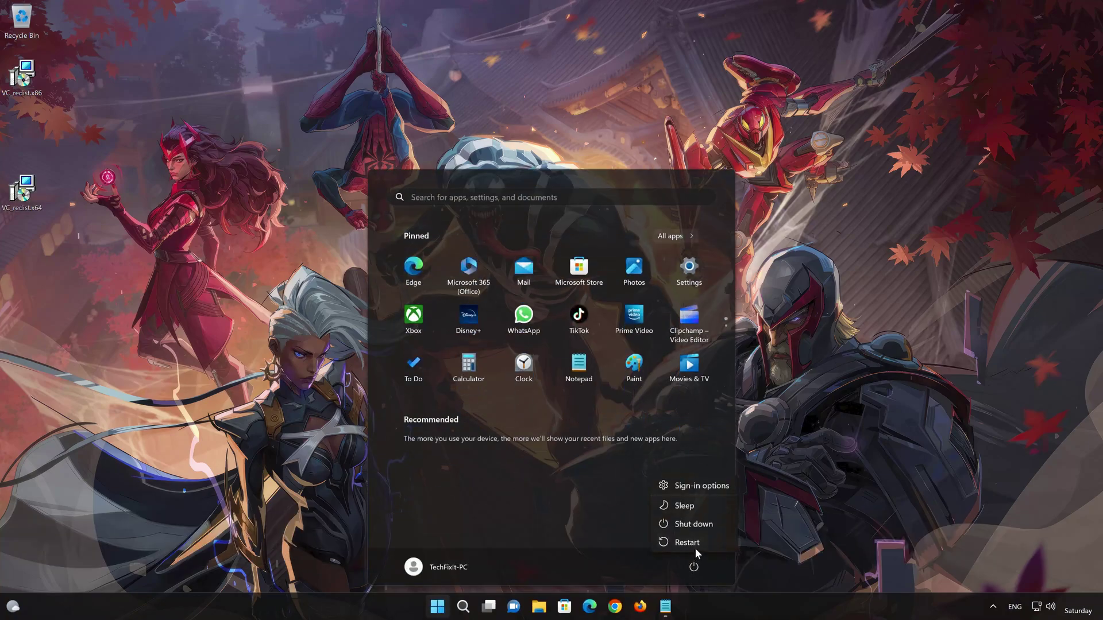
pyautogui.click(698, 541)
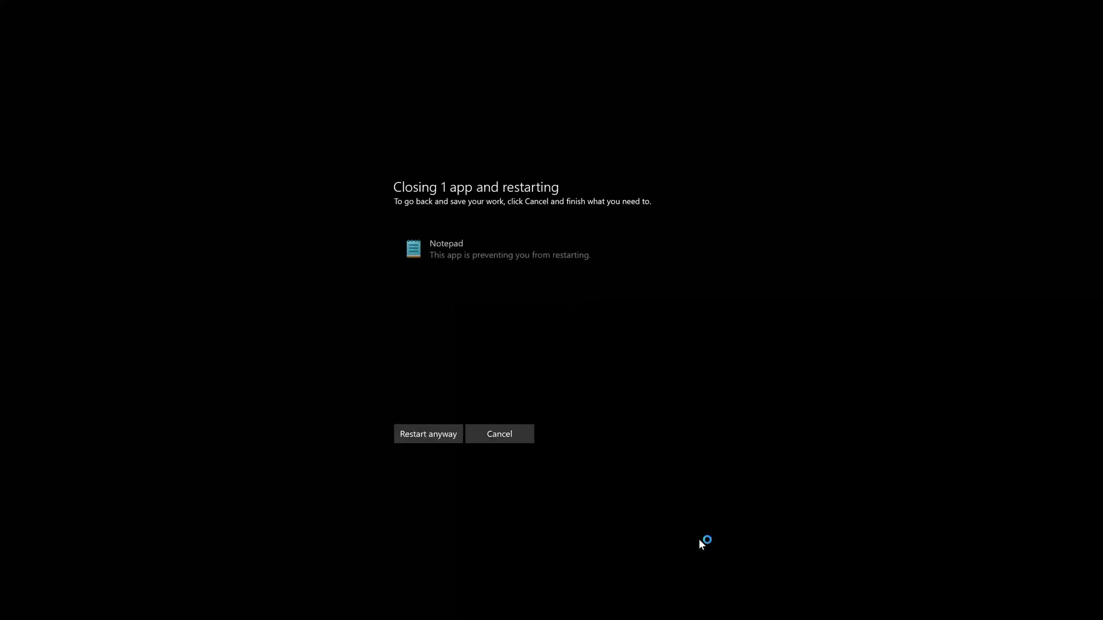
pyautogui.click(416, 438)
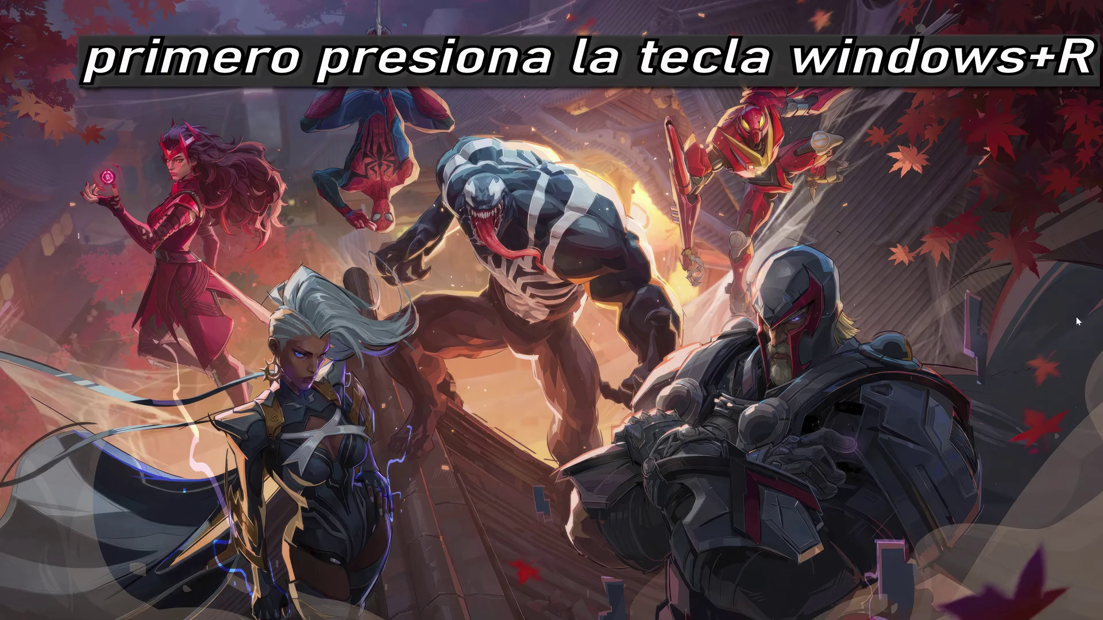
# - Open Device Manager by running devmgmt.msc and move its window to the middle of the screen
pyautogui.press('super+r')
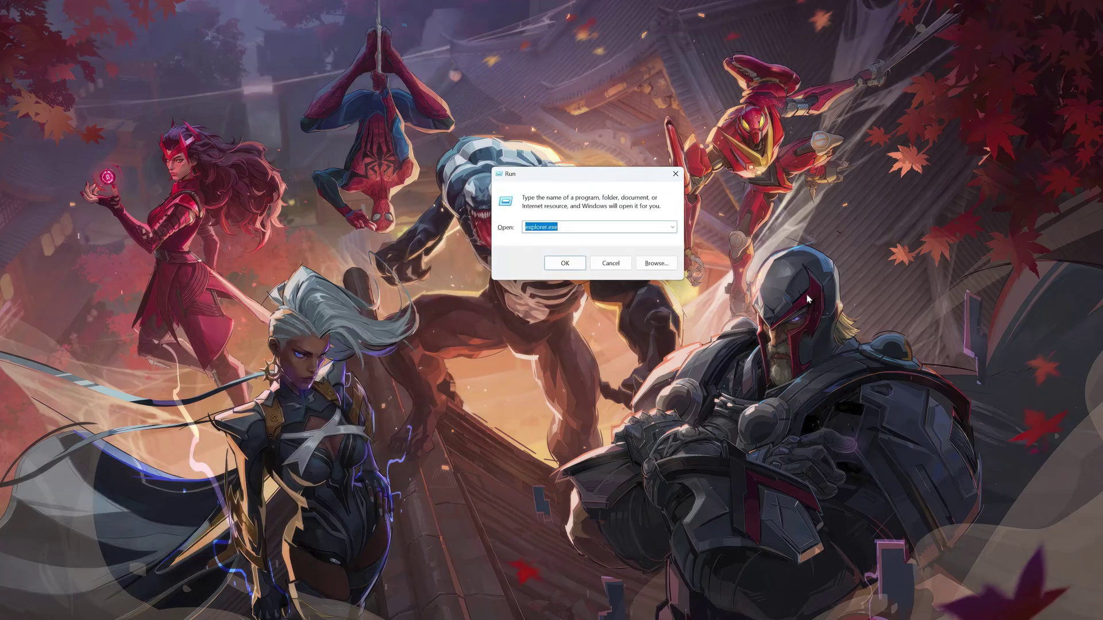
pyautogui.write('dev')
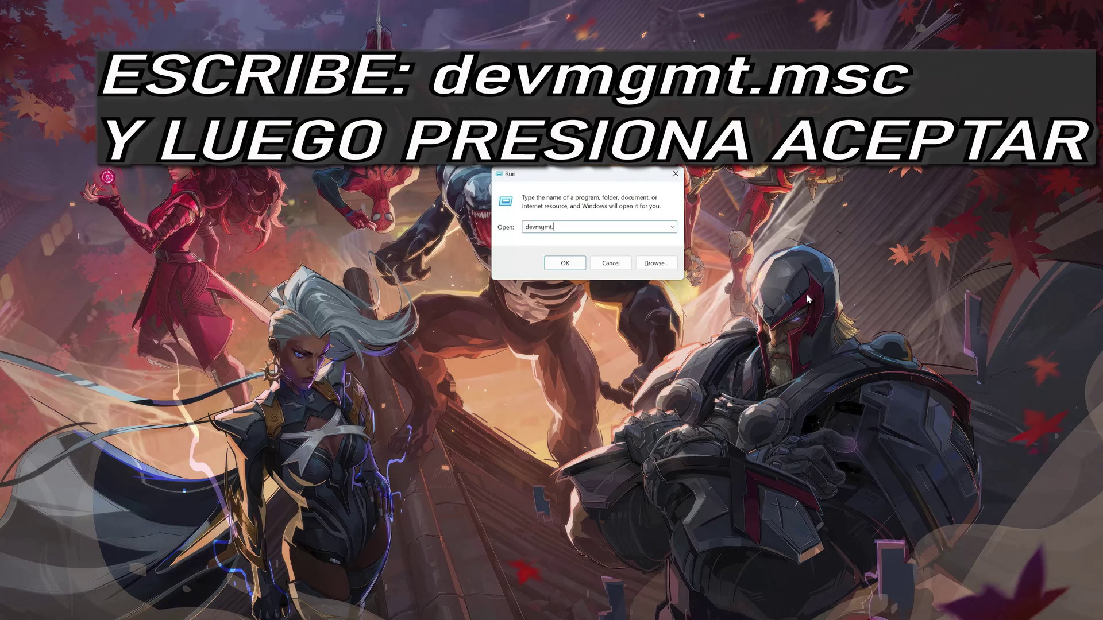
pyautogui.write('mgmt.msc')
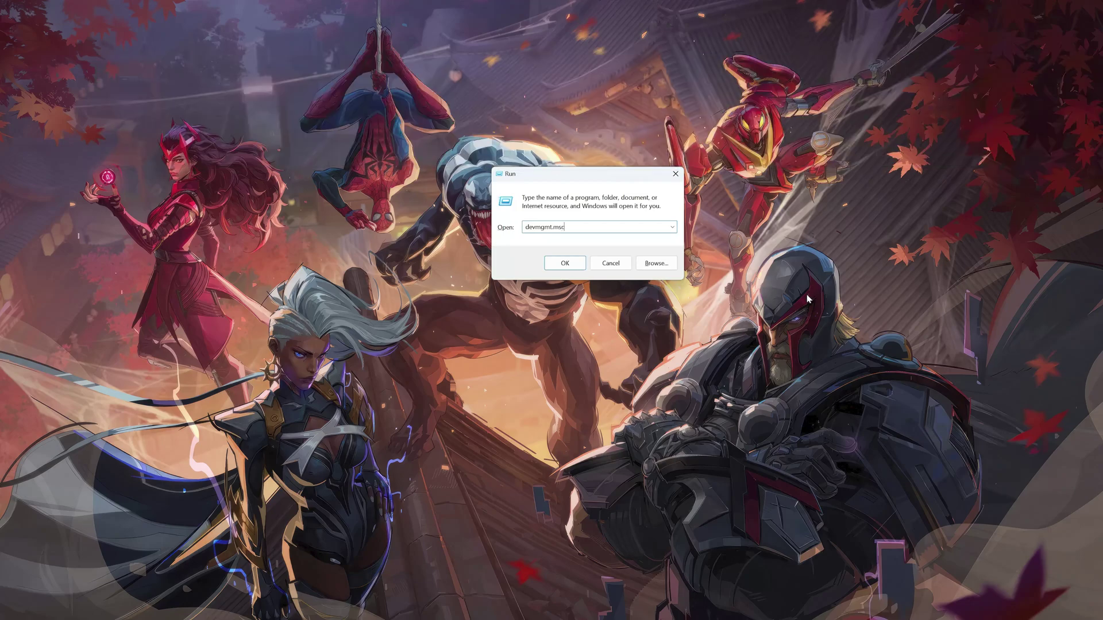
pyautogui.click(565, 264)
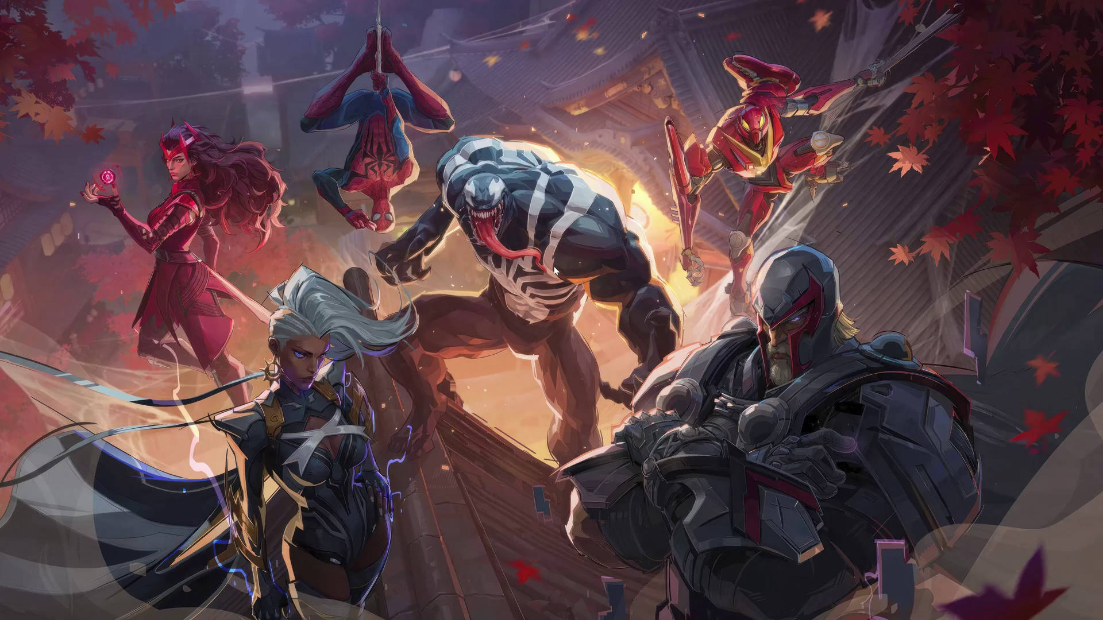
pyautogui.moveTo(216, 0); pyautogui.dragTo(608, 121)
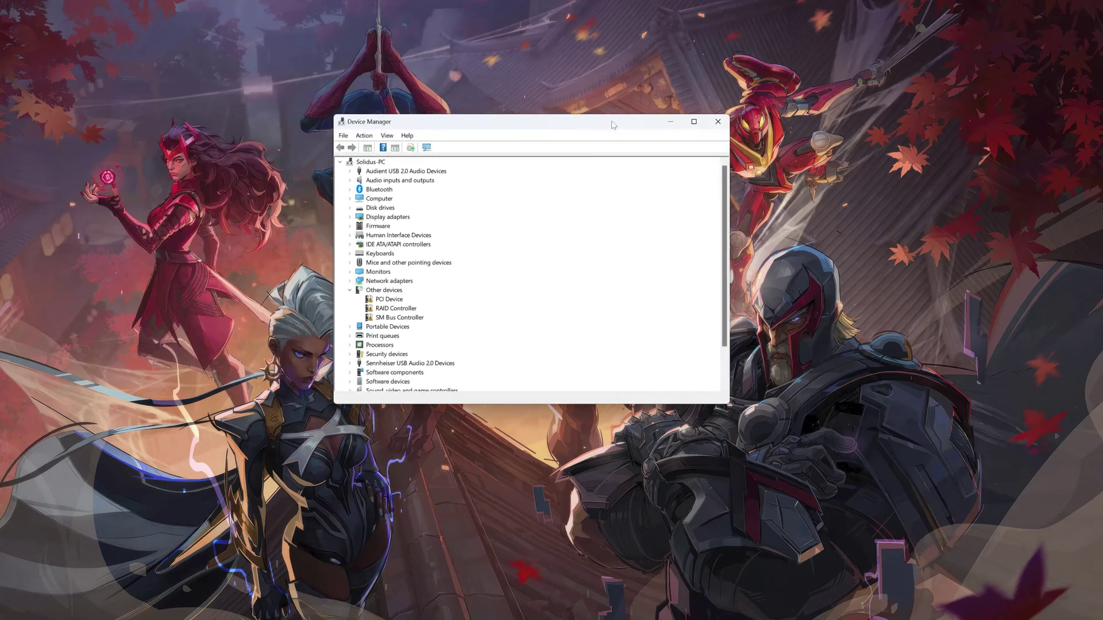
# - Expand the display adapters and open the driver properties of the NVIDIA GeForce RTX 4090
pyautogui.click(387, 217)
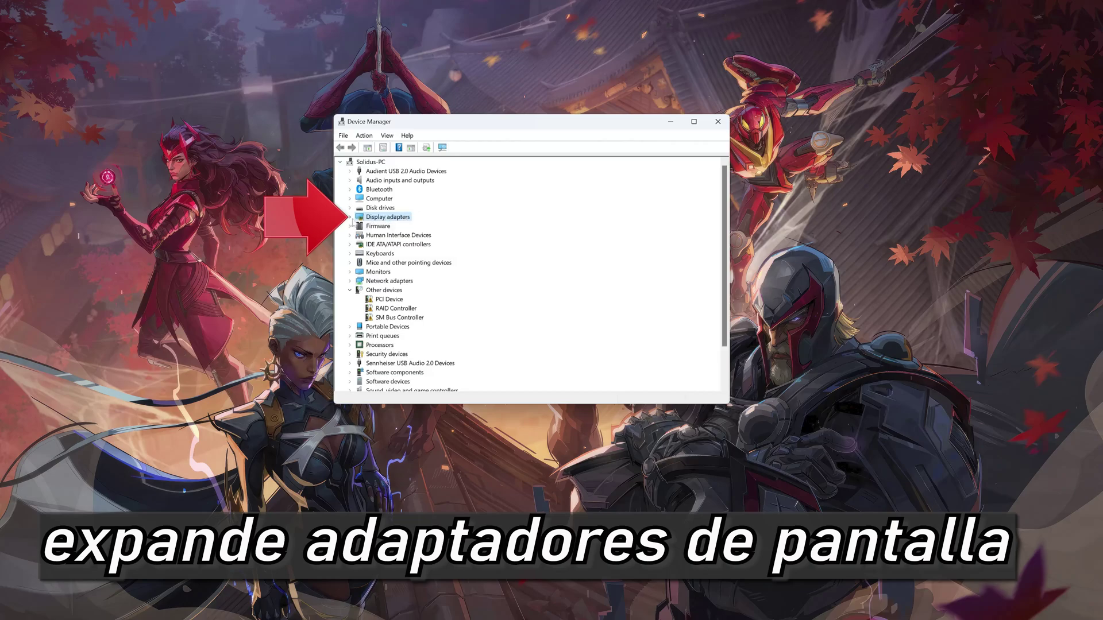
pyautogui.click(350, 217)
pyautogui.click(387, 227)
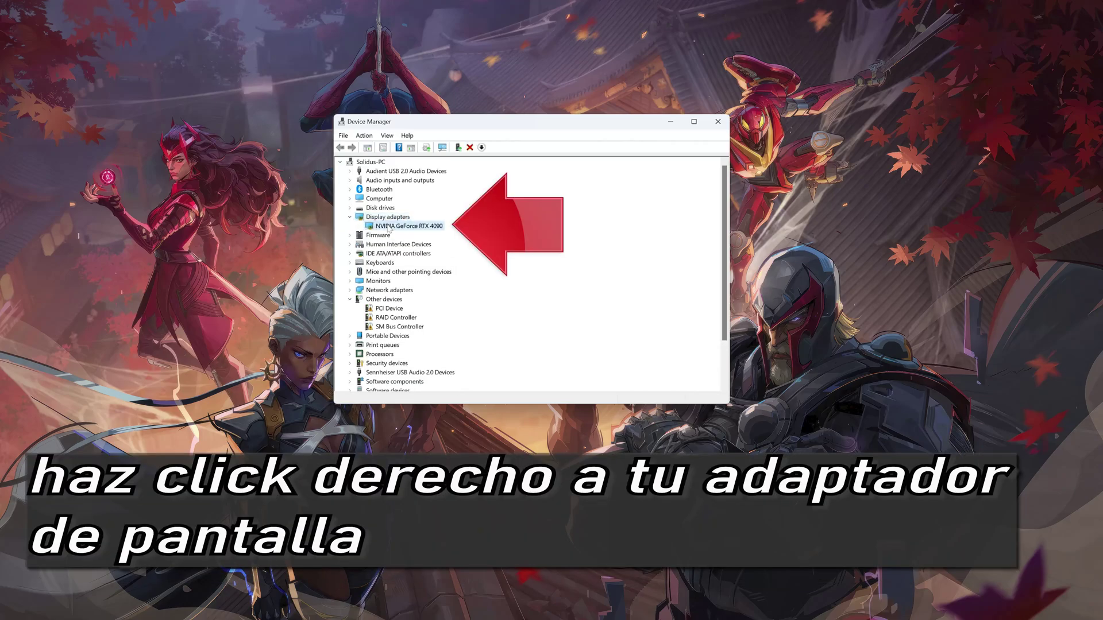
pyautogui.rightClick(389, 229)
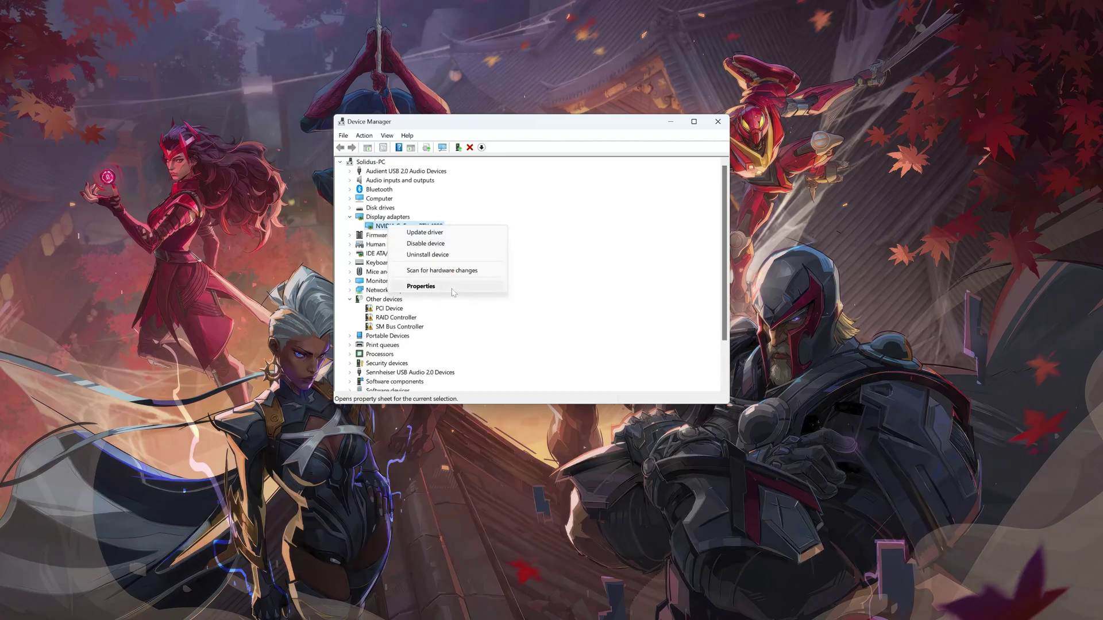
pyautogui.click(421, 286)
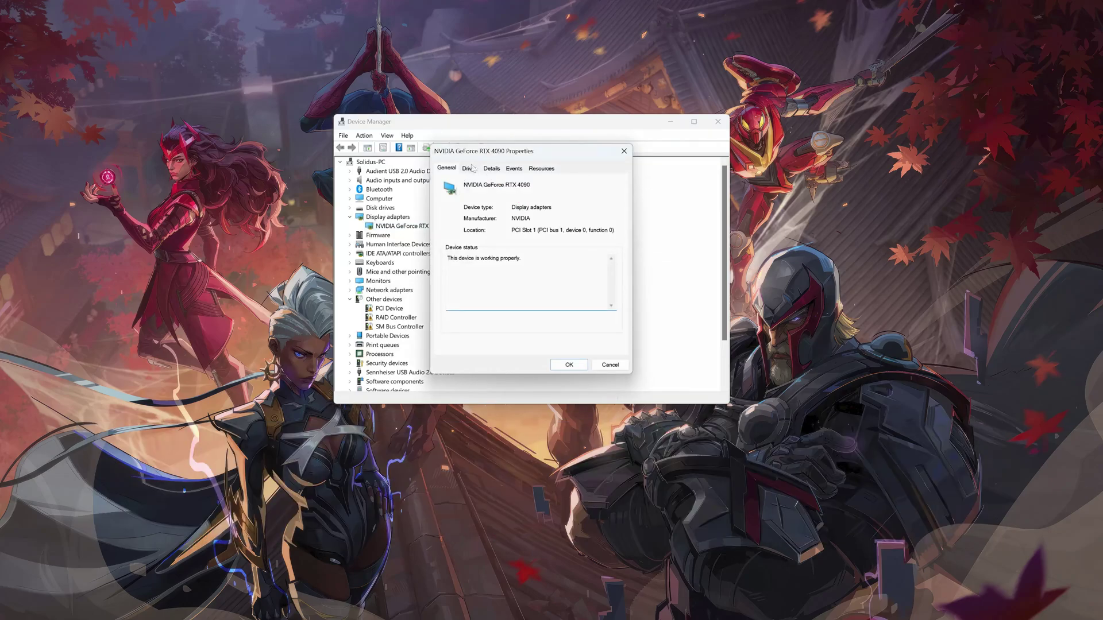
pyautogui.click(475, 172)
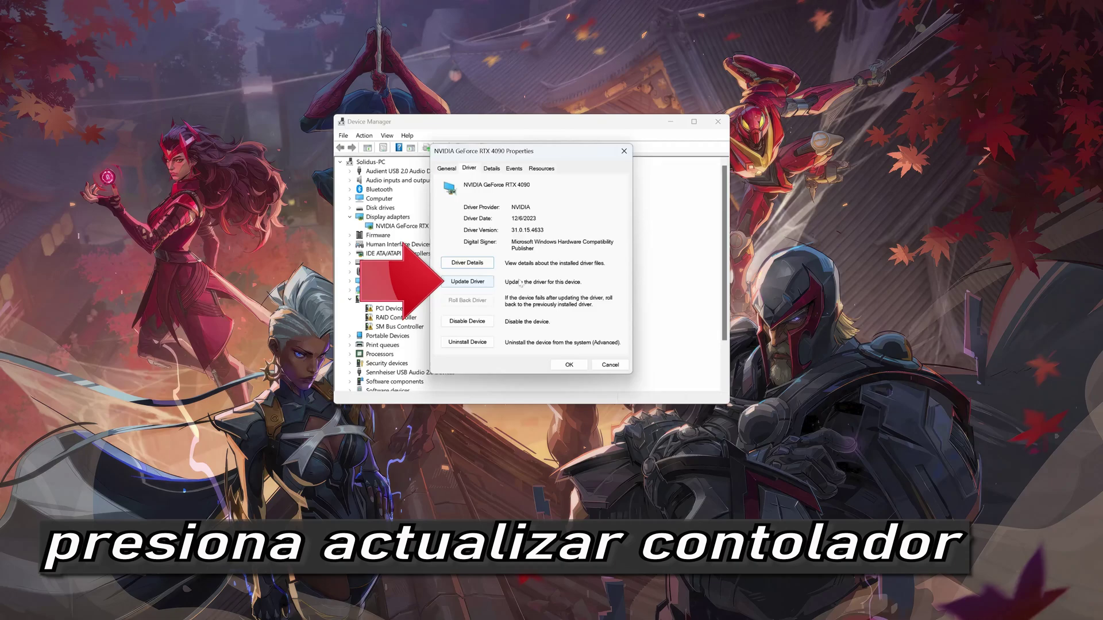
# - Search automatically for an updated graphics driver, and continue the search in Windows Update by checking for updates
pyautogui.click(466, 281)
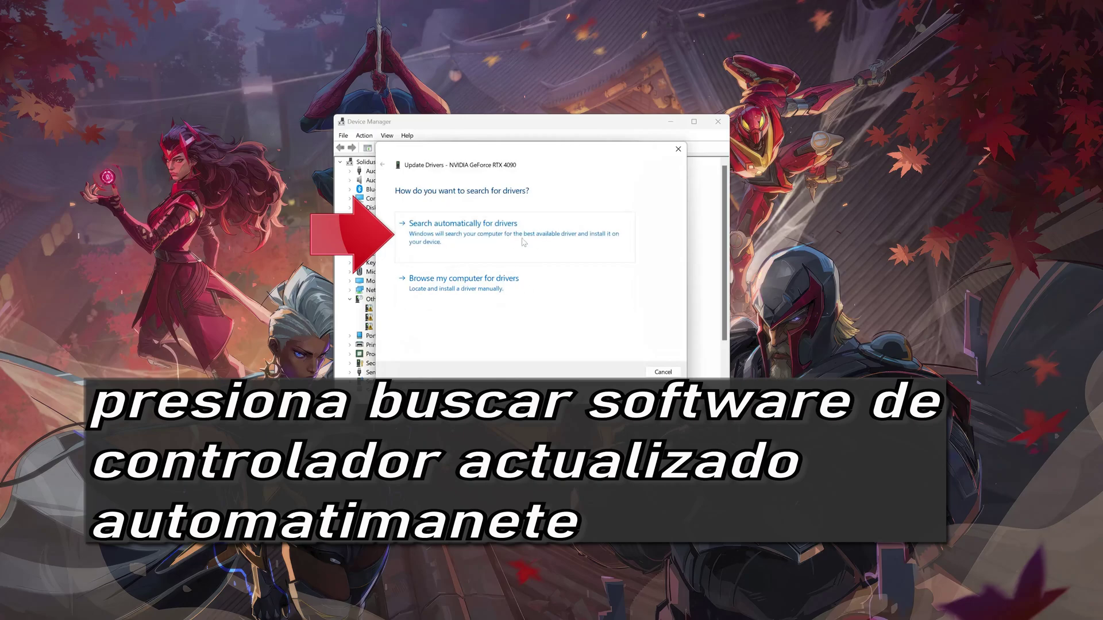
pyautogui.click(524, 241)
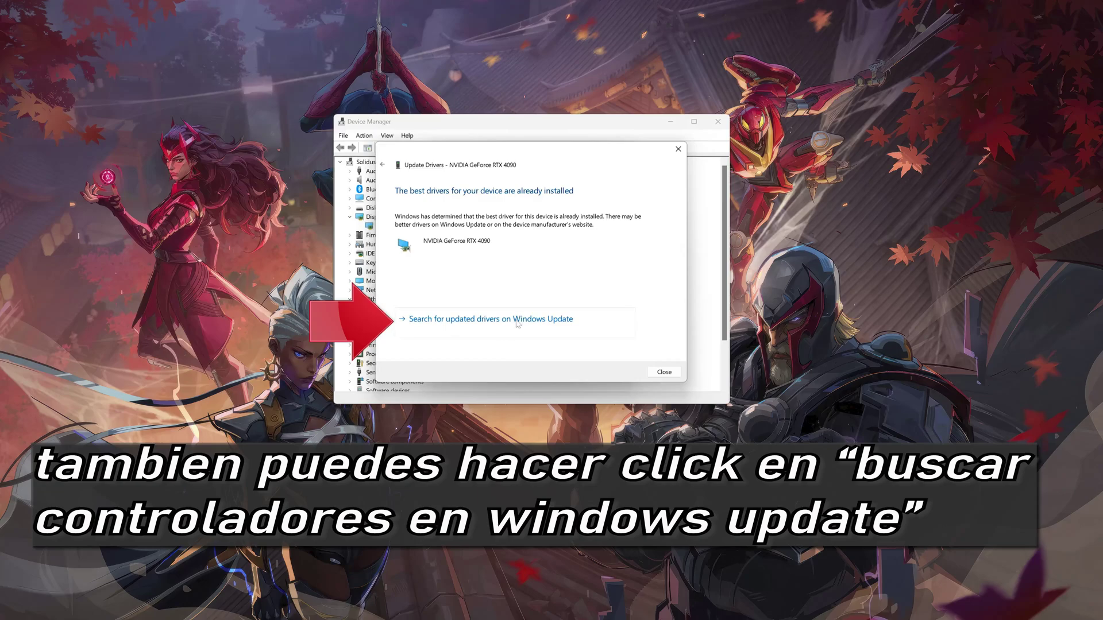
pyautogui.click(518, 320)
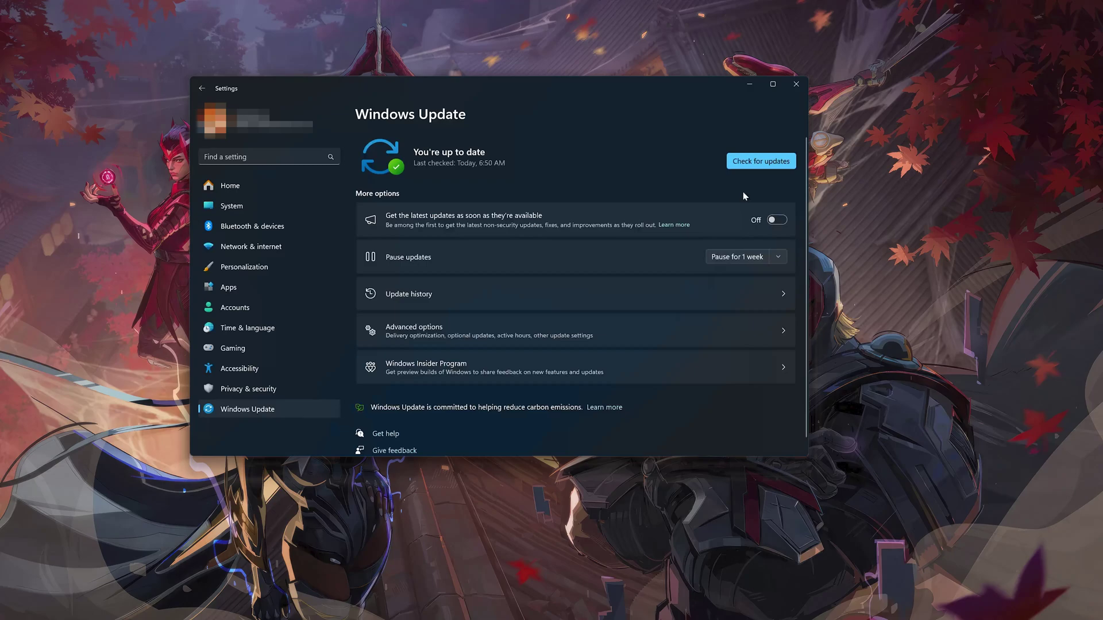
pyautogui.click(750, 166)
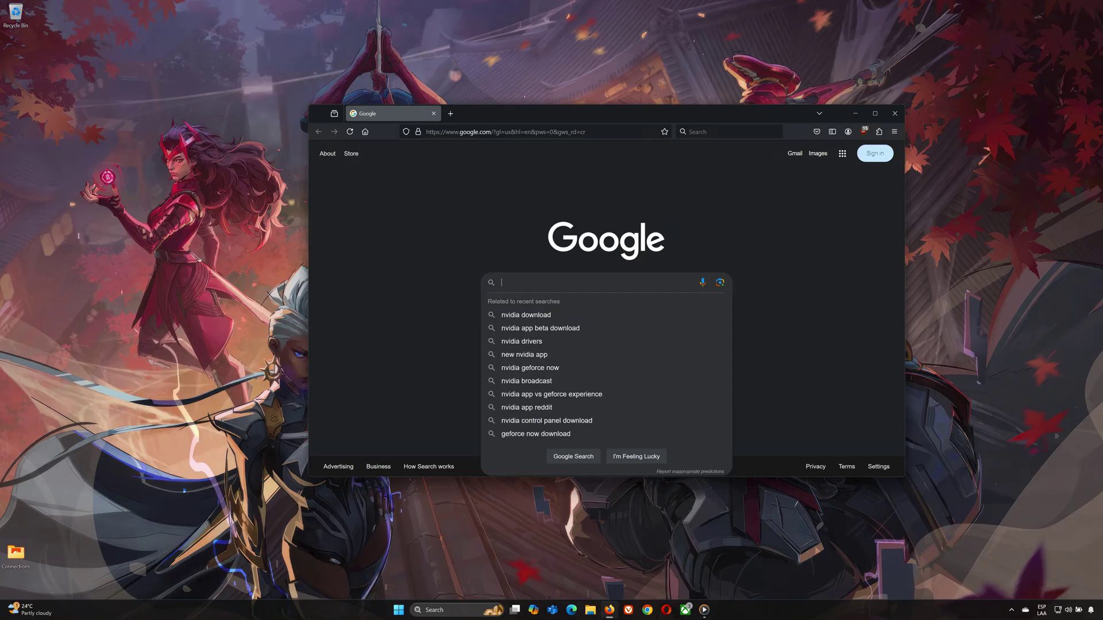
# - Search the web for "nvidia app download" and download the NVIDIA App from NVIDIA's official page
pyautogui.write('vidia app')
pyautogui.write(' d')
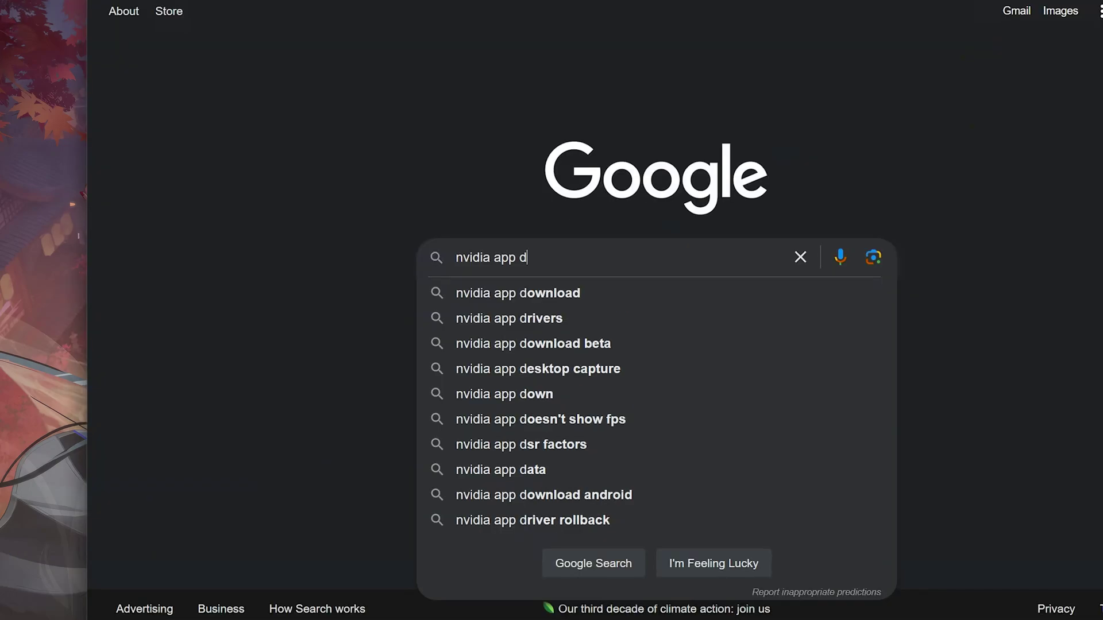
pyautogui.click(527, 291)
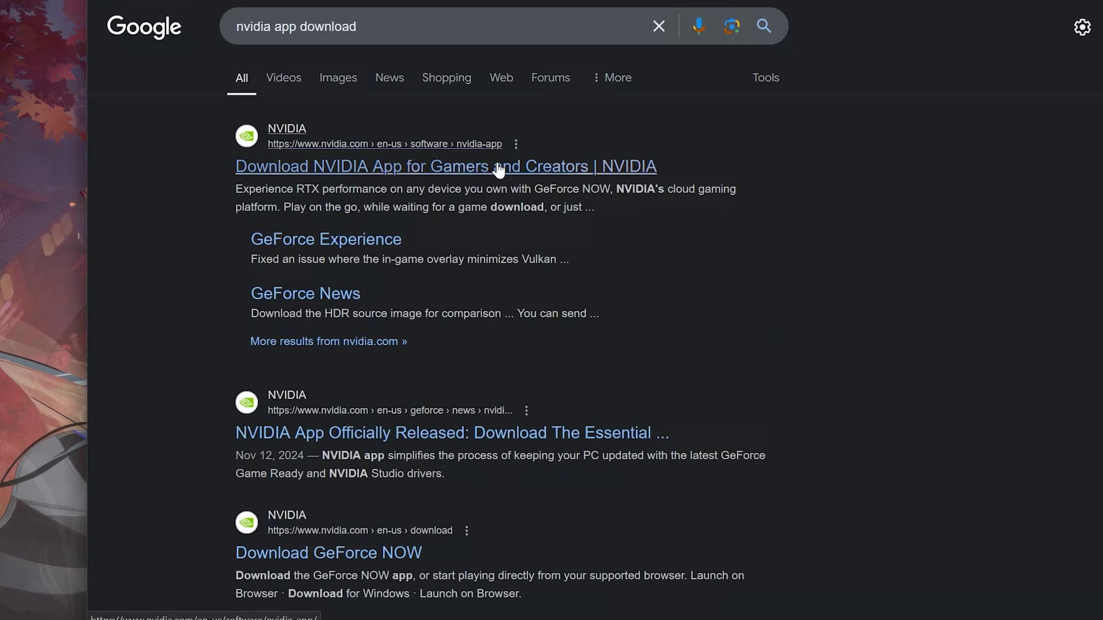
pyautogui.click(497, 168)
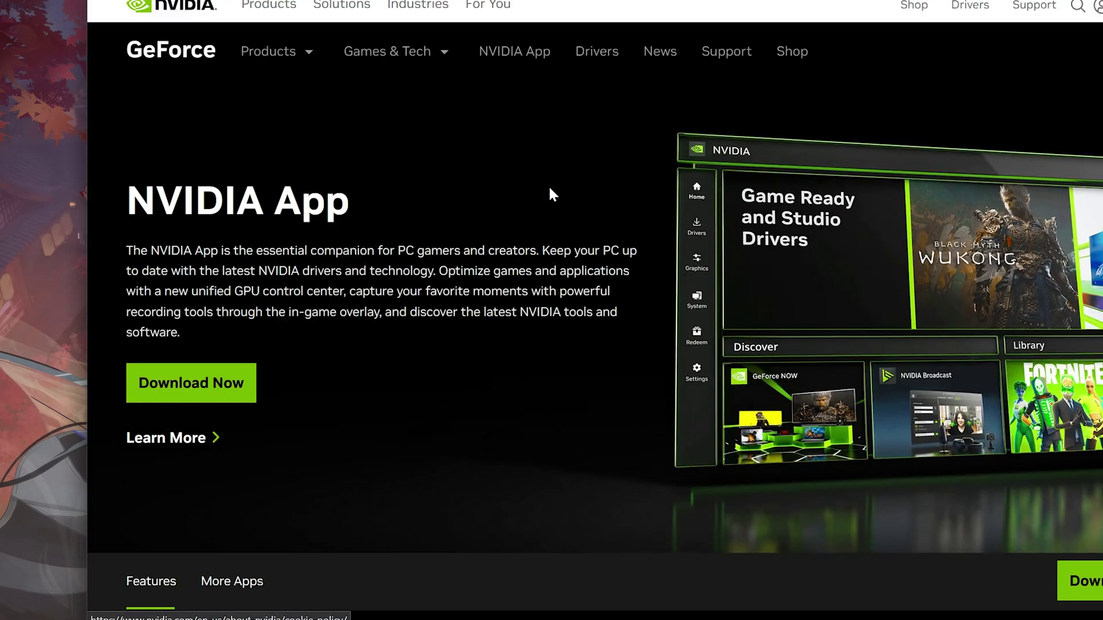
pyautogui.click(192, 383)
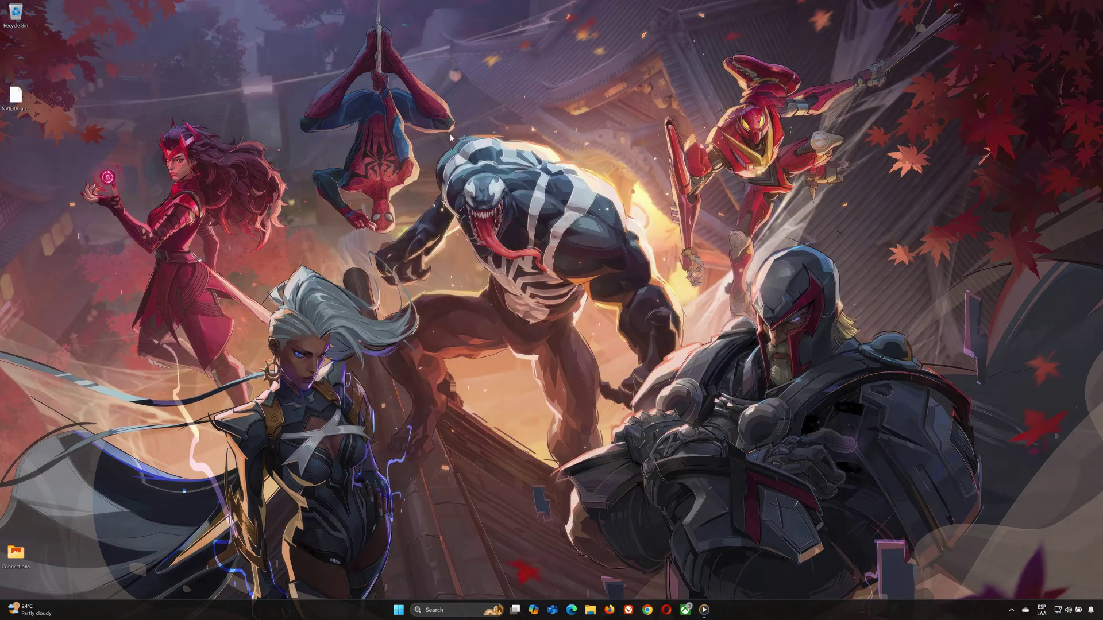
# - Run the downloaded NVIDIA app installer from the desktop, allow it to make changes, and accept its license terms
pyautogui.doubleClick(16, 97)
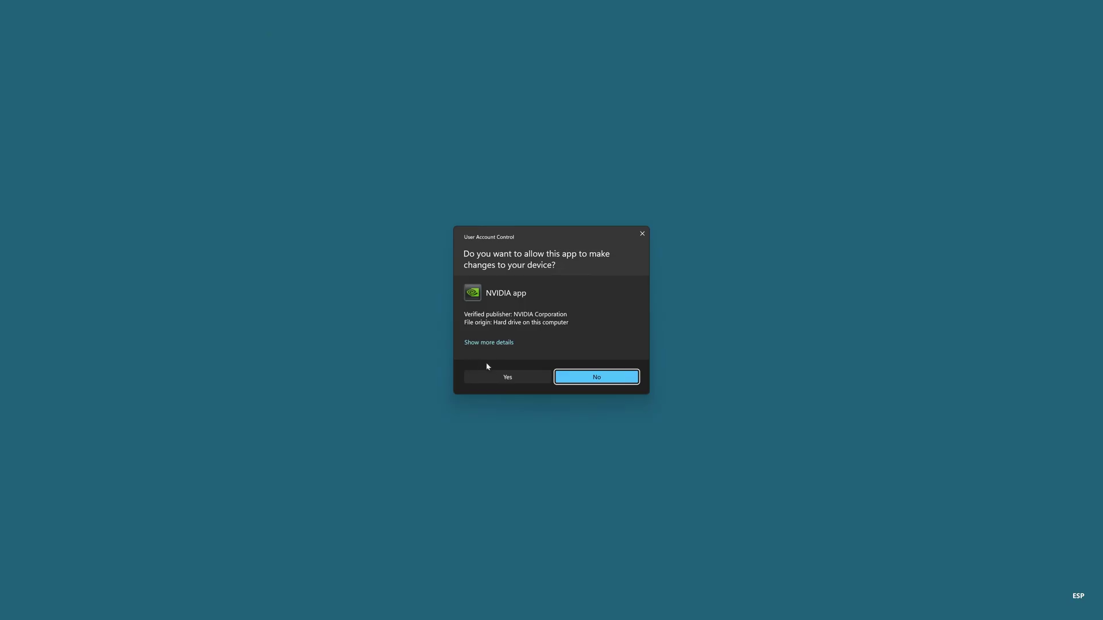
pyautogui.click(504, 375)
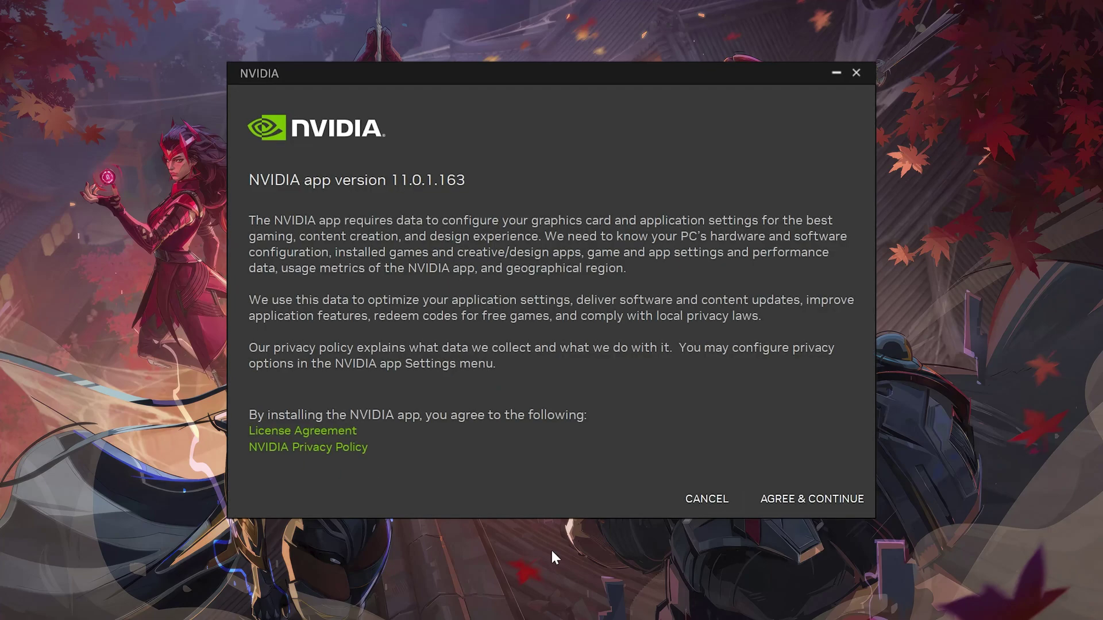
pyautogui.click(809, 505)
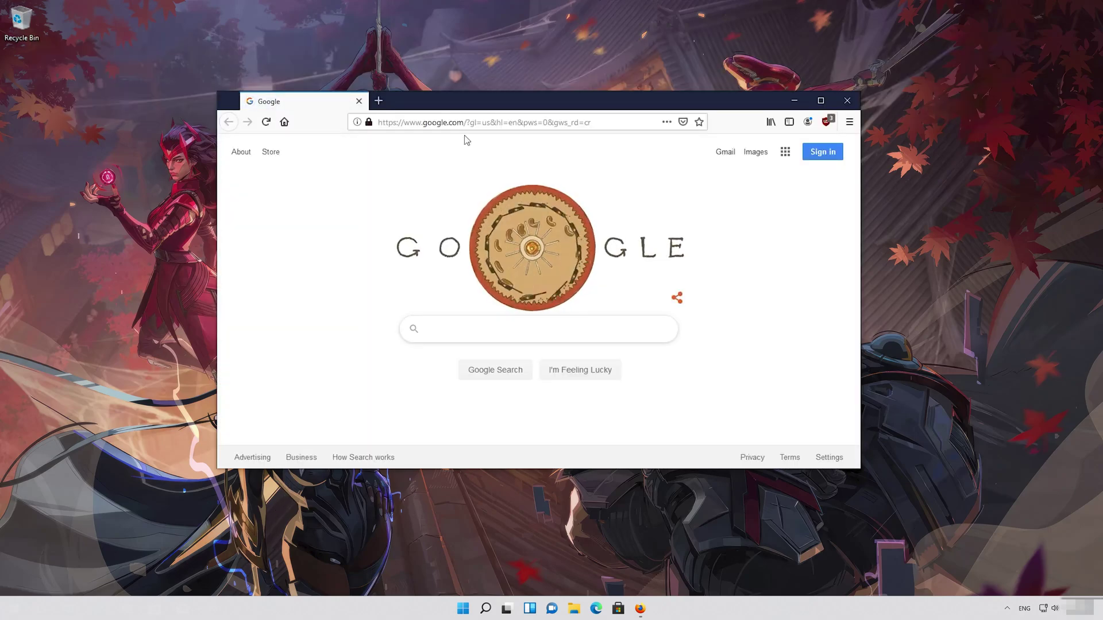
# - Load the copied link to Microsoft's DirectX Software Development Kit page, save dxsdk_aug2006.exe, and close the browser once it has downloaded
pyautogui.rightClick(477, 123)
pyautogui.click(503, 188)
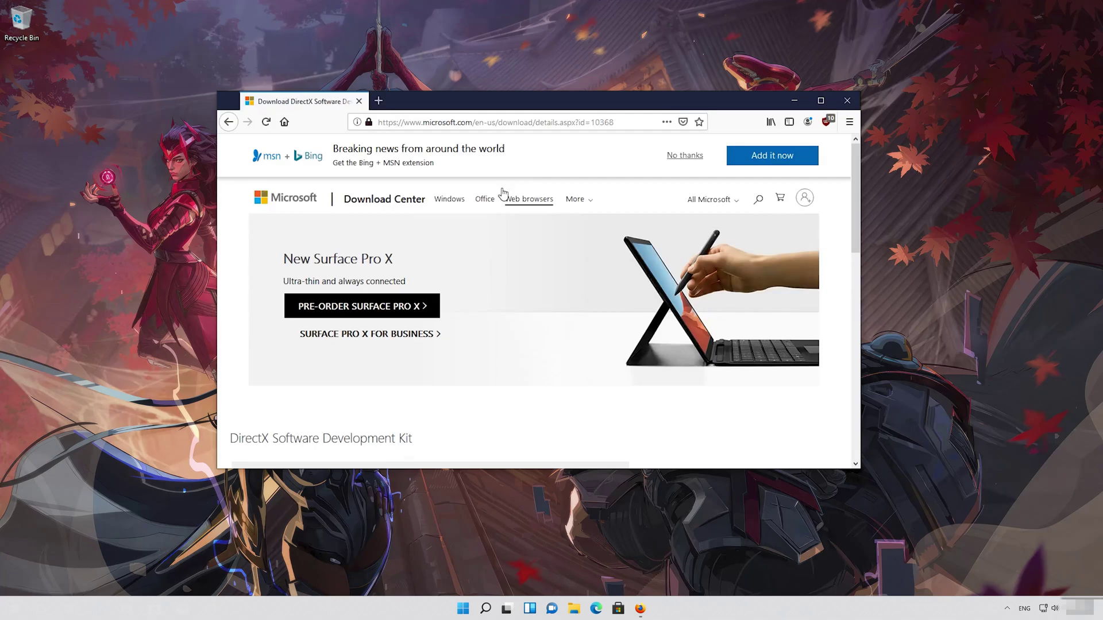
pyautogui.scroll(-4, 498, 226)
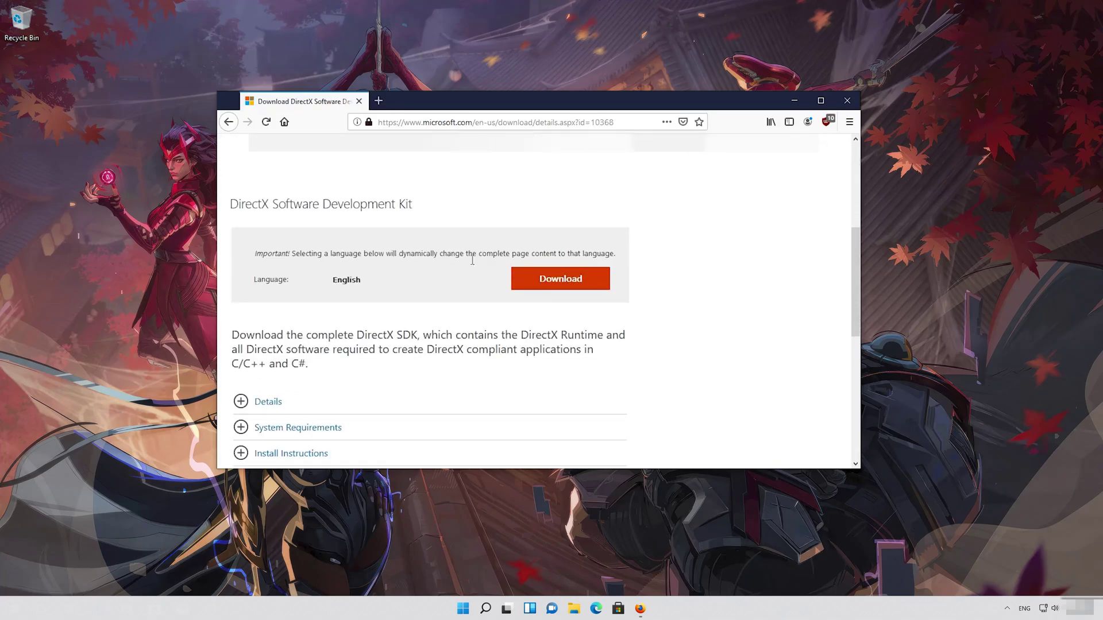
pyautogui.click(568, 288)
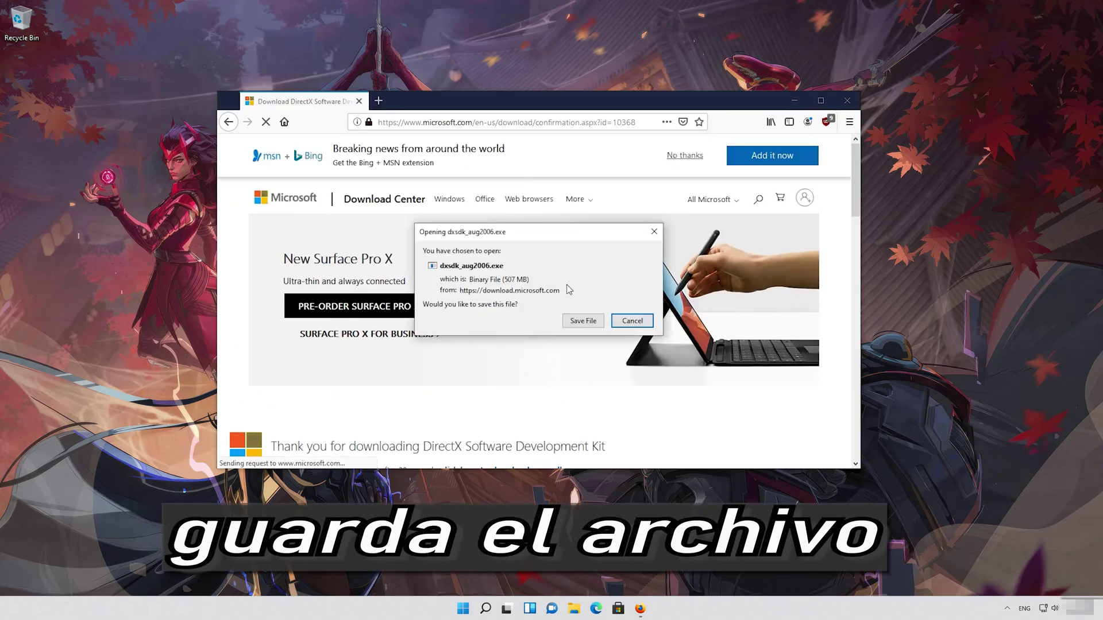
pyautogui.click(583, 322)
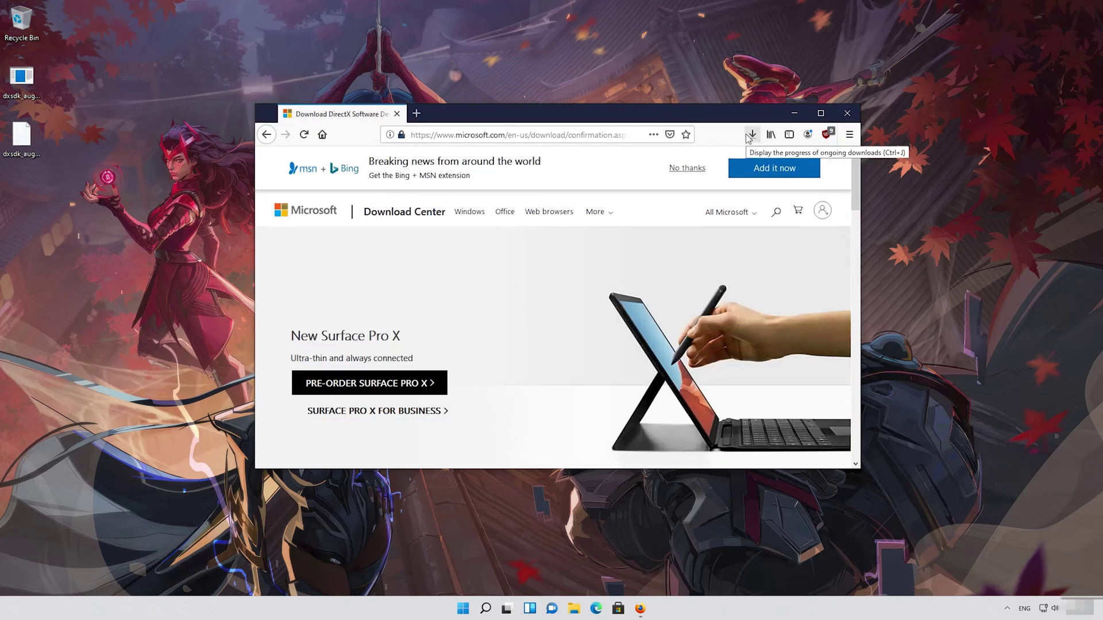
pyautogui.click(751, 136)
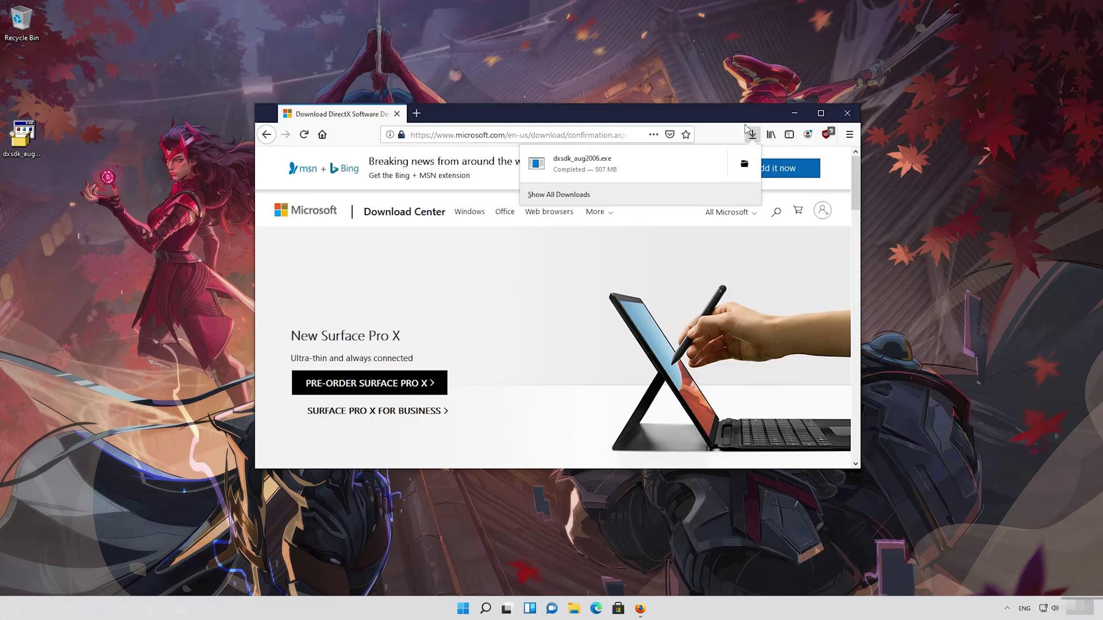
pyautogui.click(858, 119)
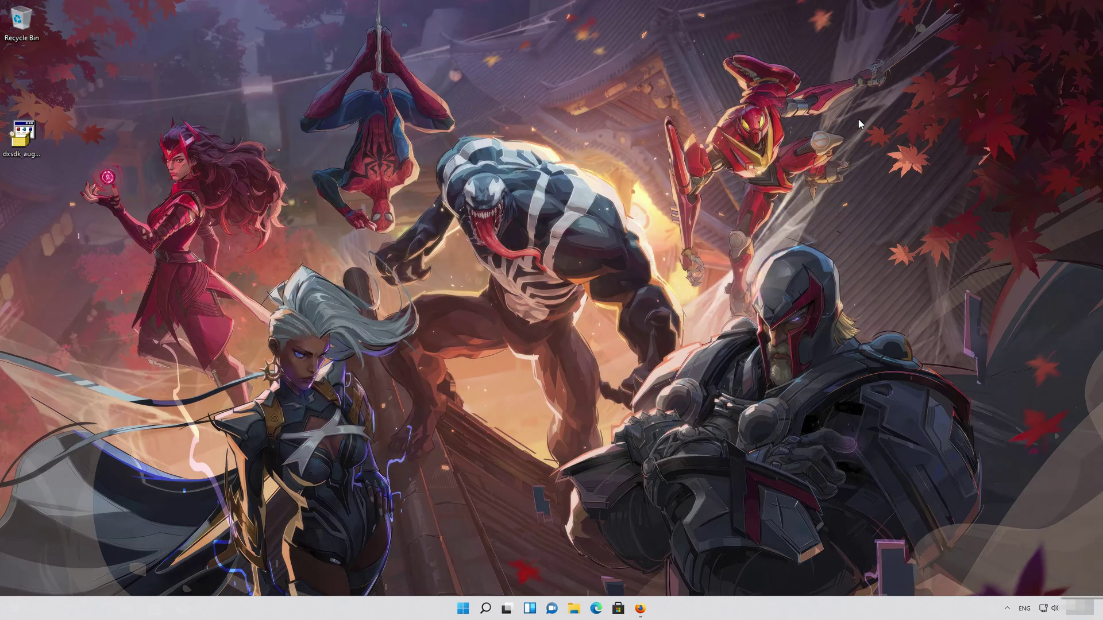
# - Run dxsdk_aug2006 from the desktop, accept the license agreement, and unzip its files to the default temporary folder
pyautogui.doubleClick(25, 145)
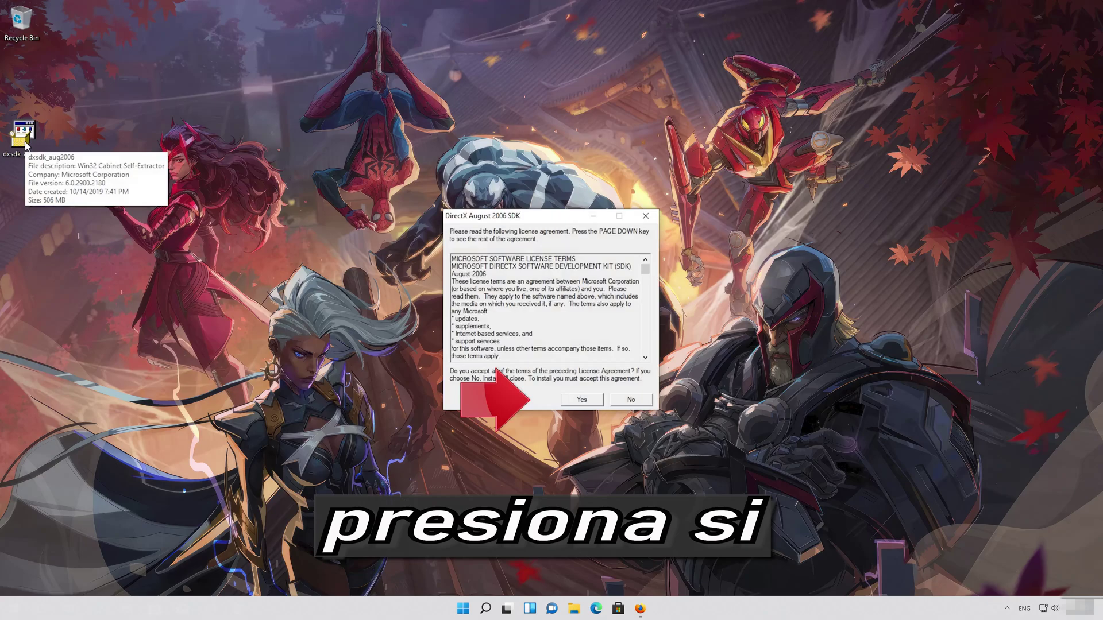
pyautogui.click(581, 400)
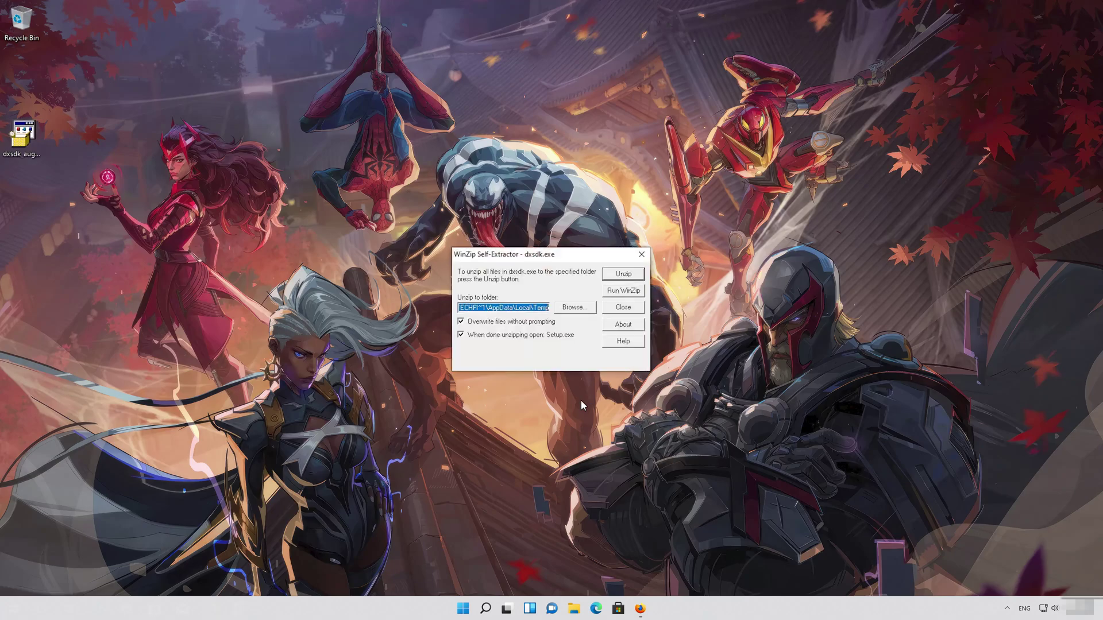
pyautogui.click(625, 275)
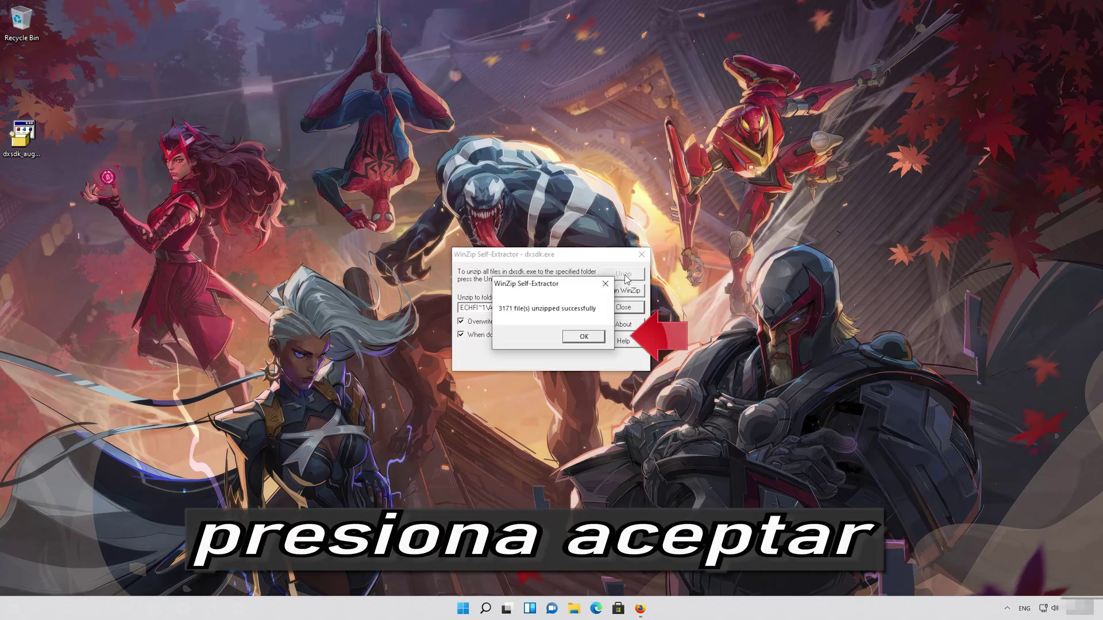
# - Continue to the DirectX SDK setup, allow it to make changes, and download and install the .NET Framework 3.5 feature
pyautogui.click(587, 339)
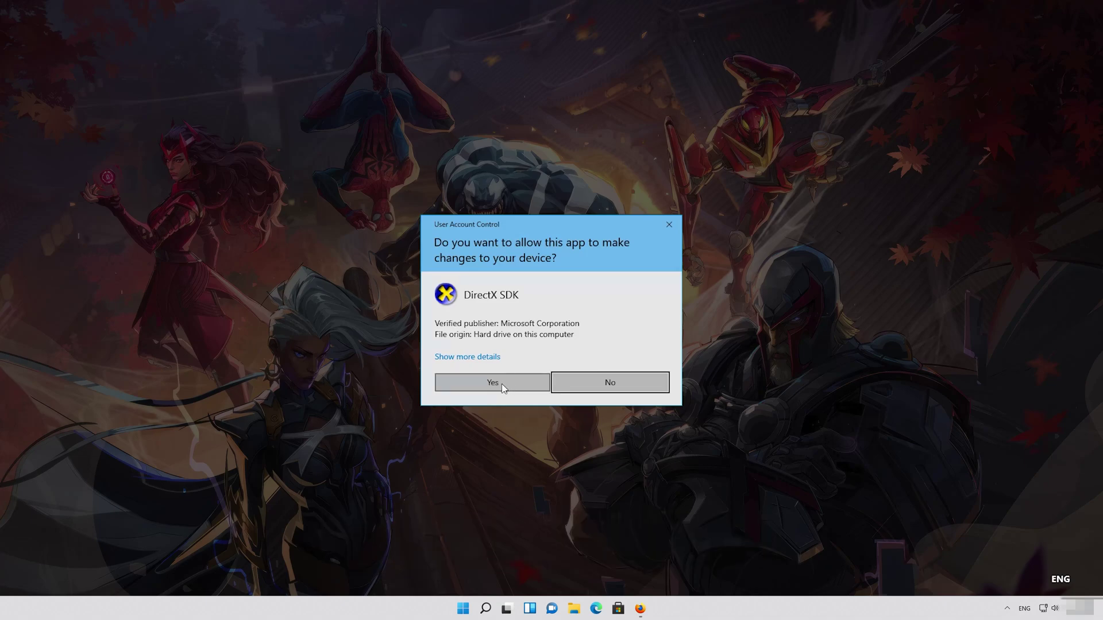
pyautogui.click(501, 383)
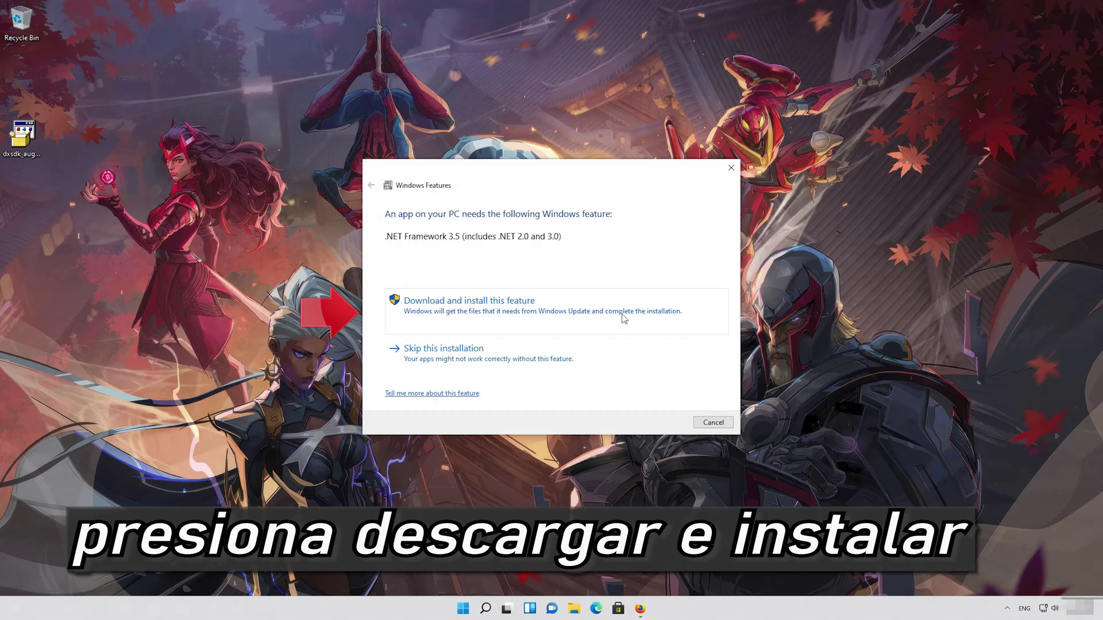
pyautogui.click(413, 318)
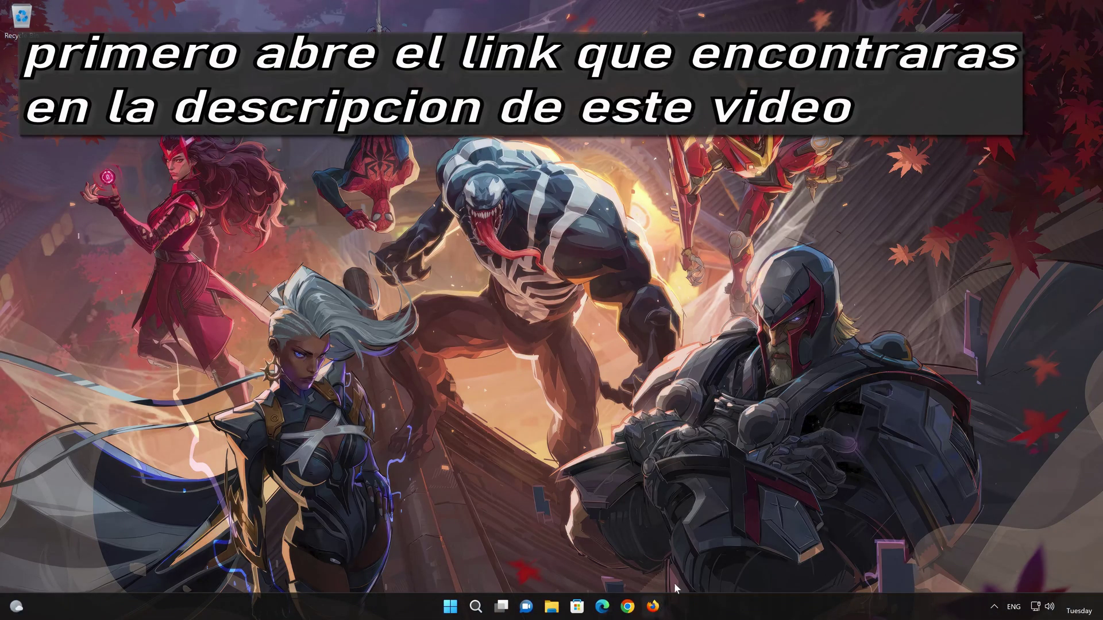
# - Open the copied Windows 11 download link in Firefox, download the installation media creation tool, and close the browser
pyautogui.click(652, 606)
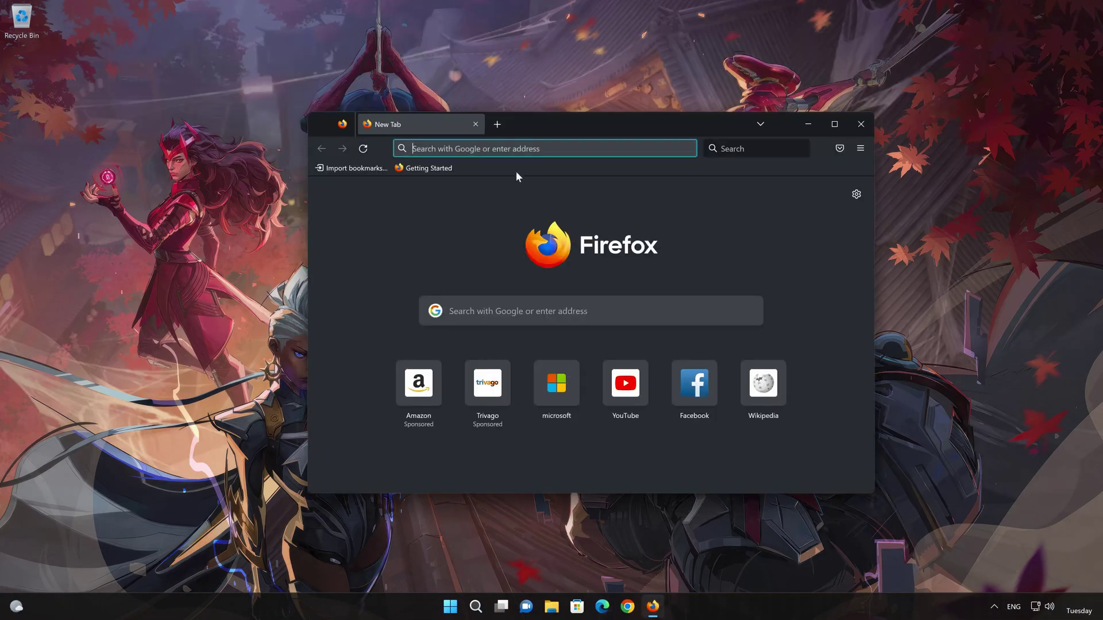
pyautogui.rightClick(515, 148)
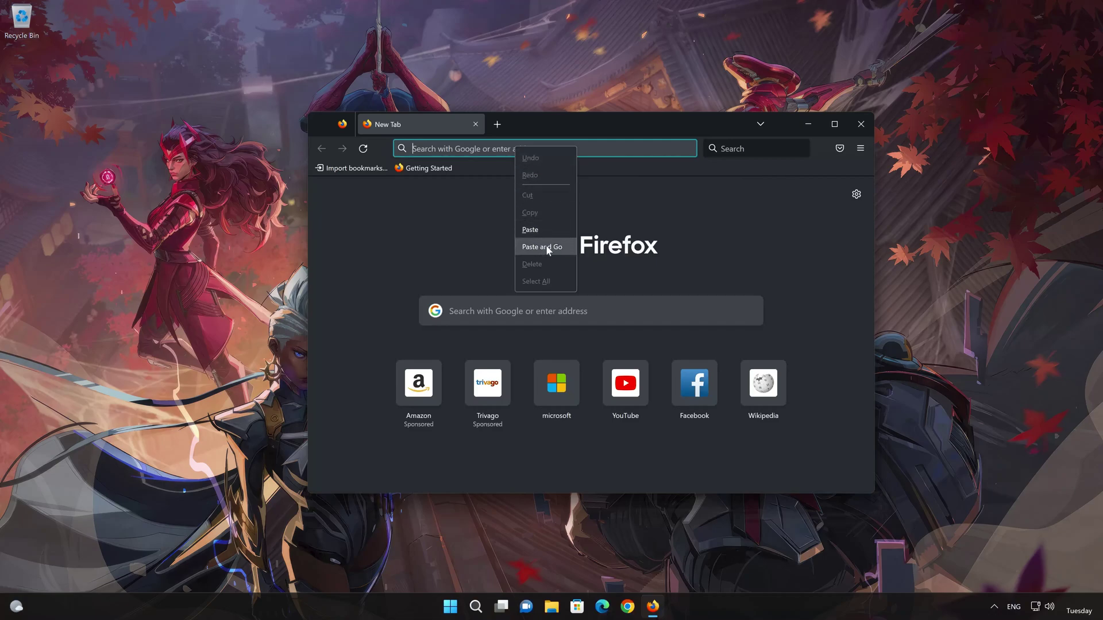
pyautogui.click(541, 247)
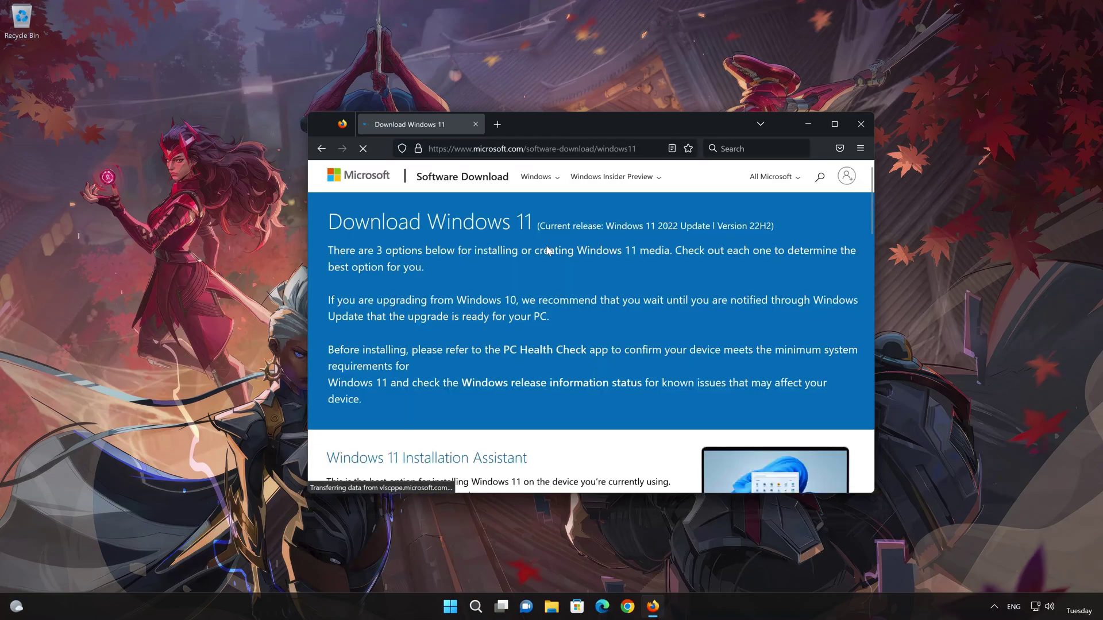
pyautogui.scroll(-8, 546, 248)
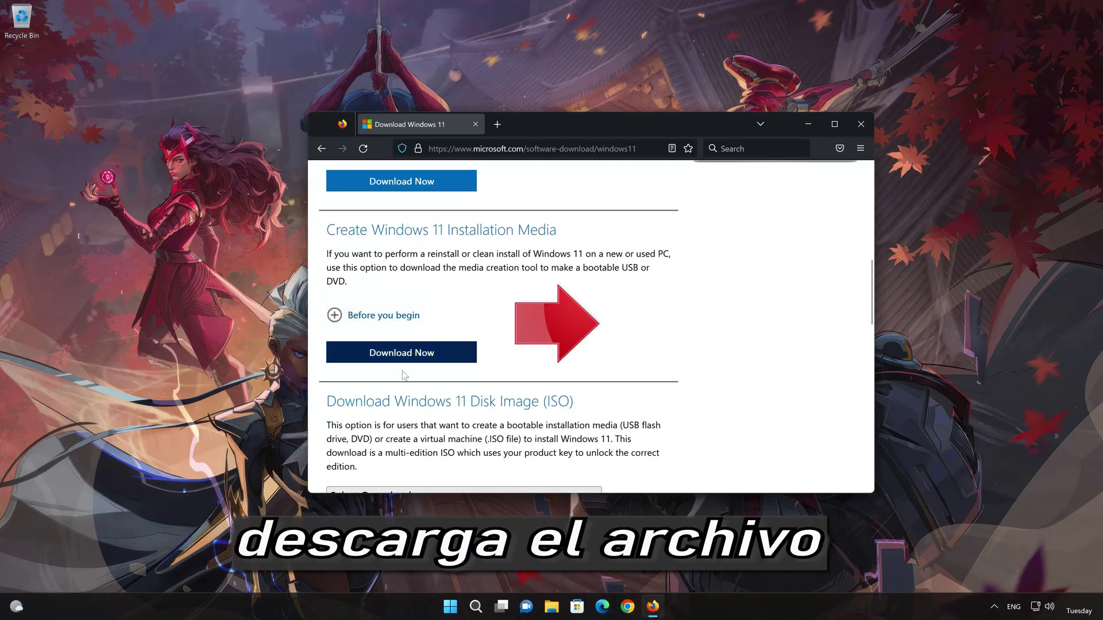
pyautogui.click(420, 356)
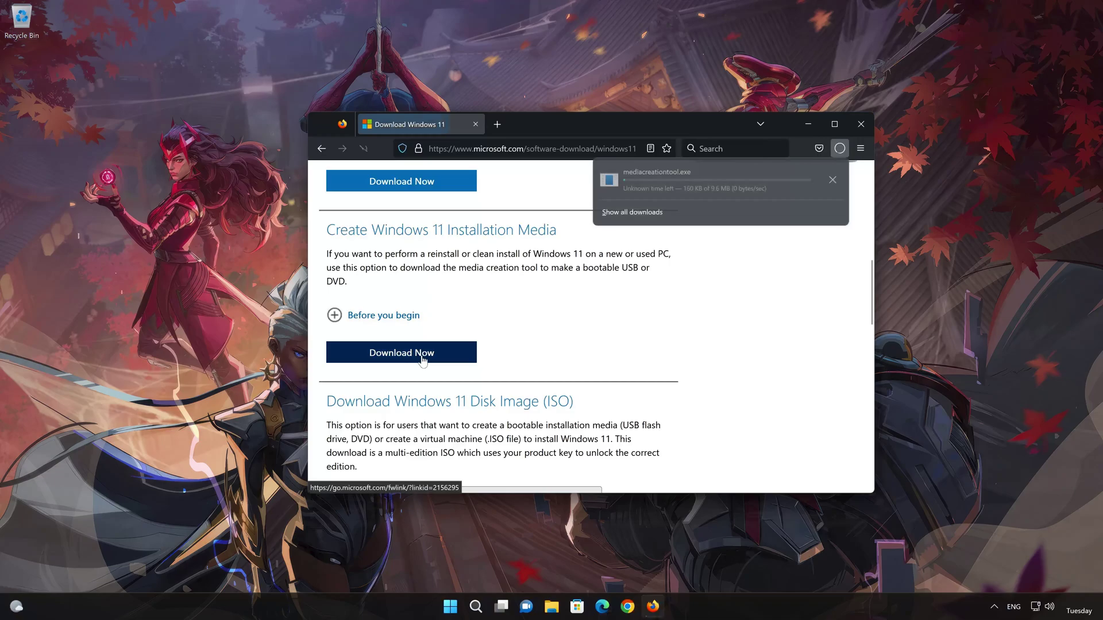
pyautogui.click(856, 126)
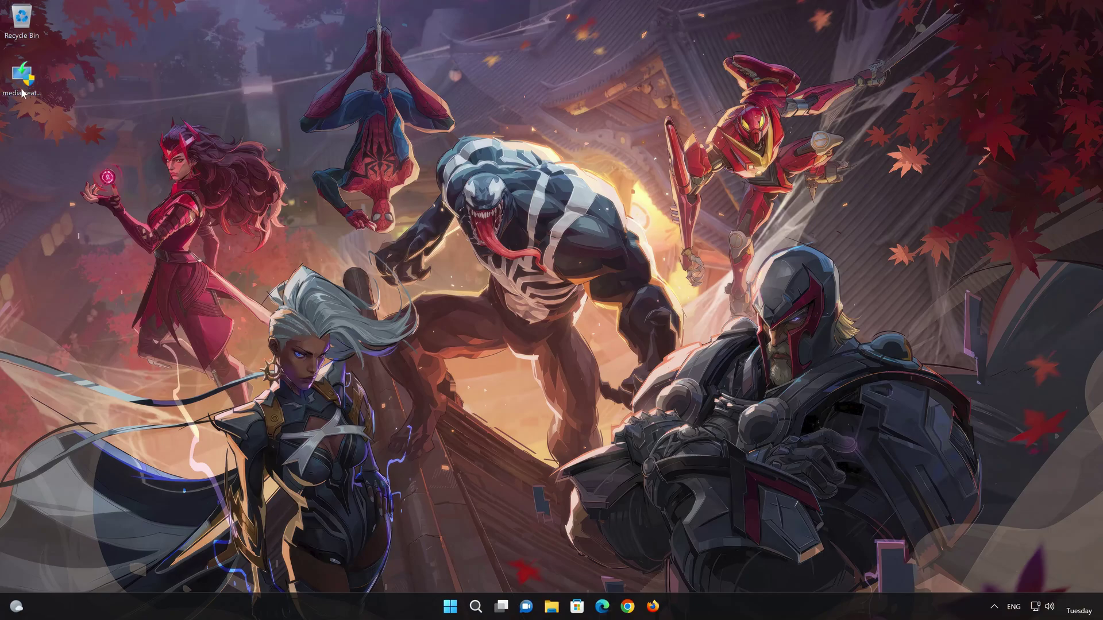
# - Run the media creation tool with permission to make changes, accept the license terms, and keep the recommended language and edition
pyautogui.doubleClick(23, 92)
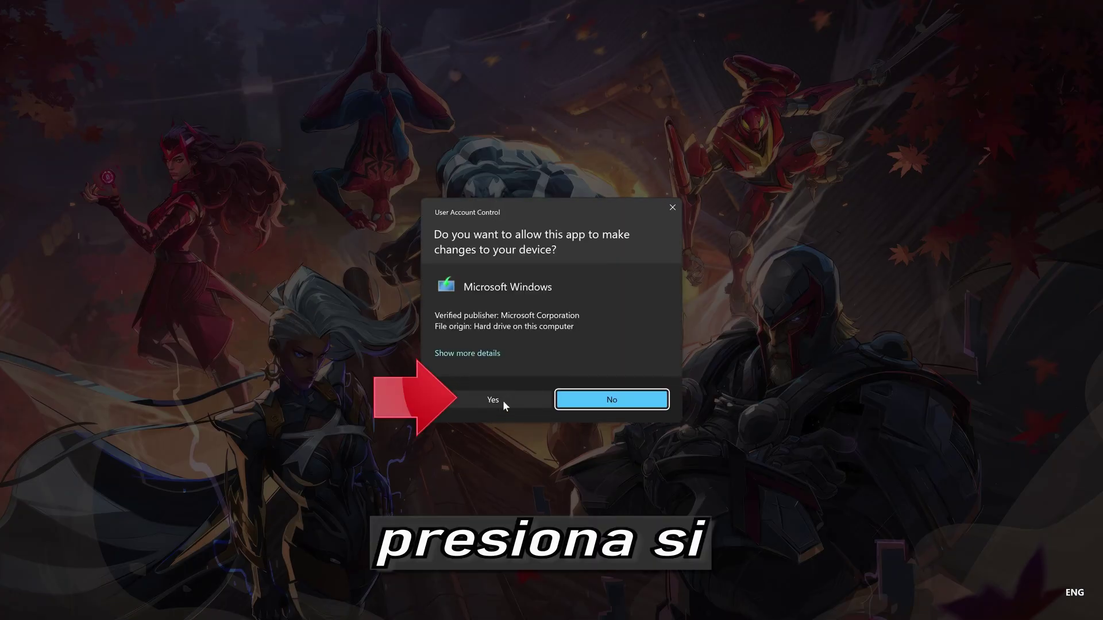
pyautogui.click(487, 401)
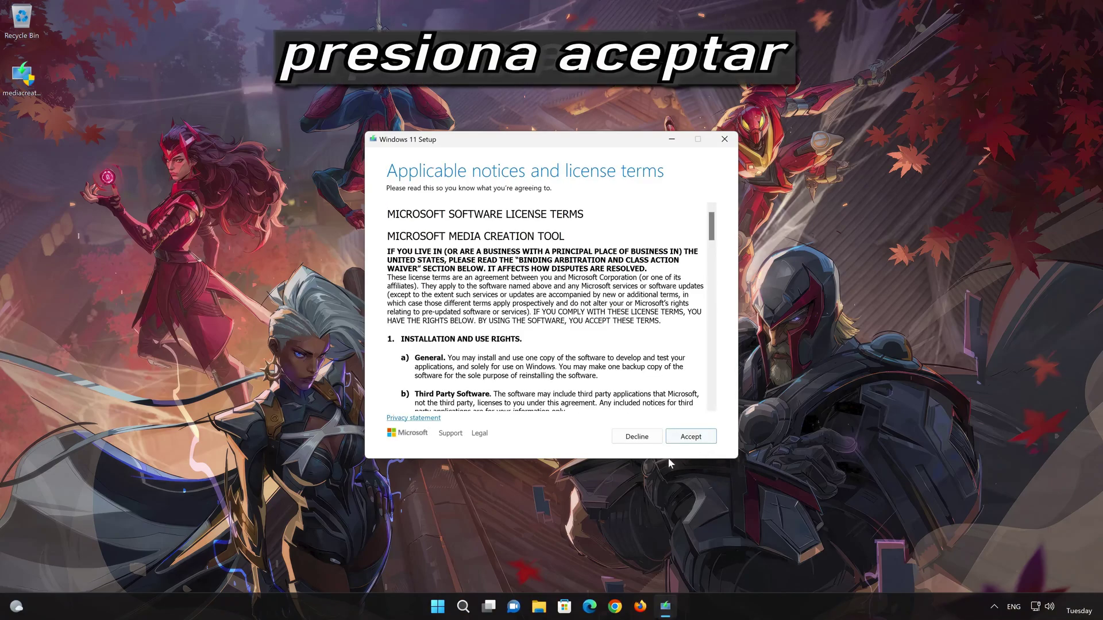
pyautogui.click(696, 440)
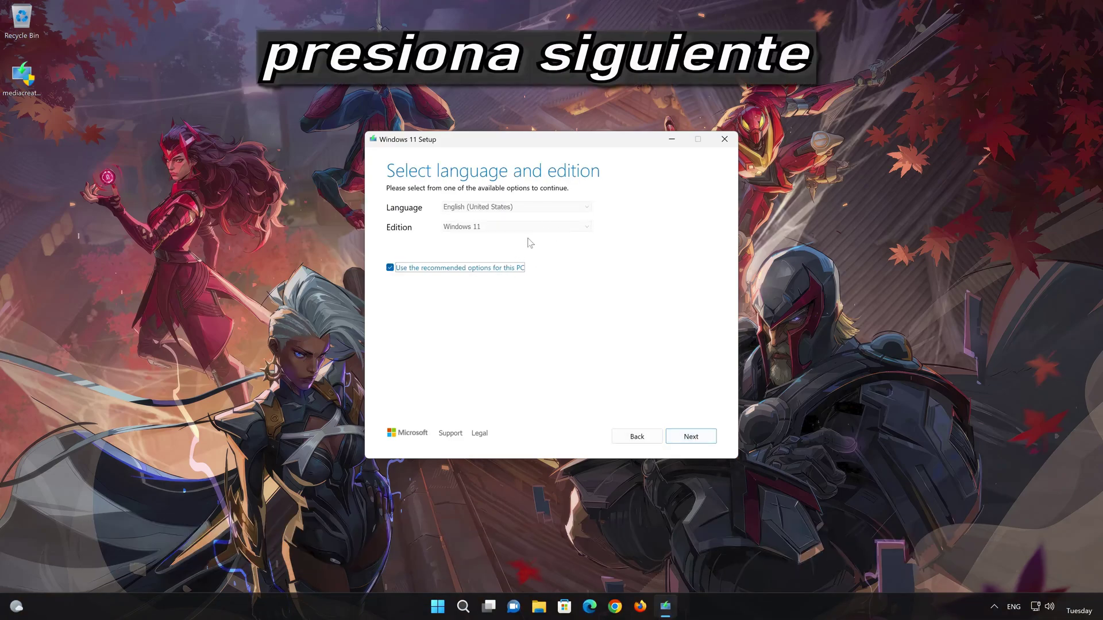
pyautogui.click(691, 438)
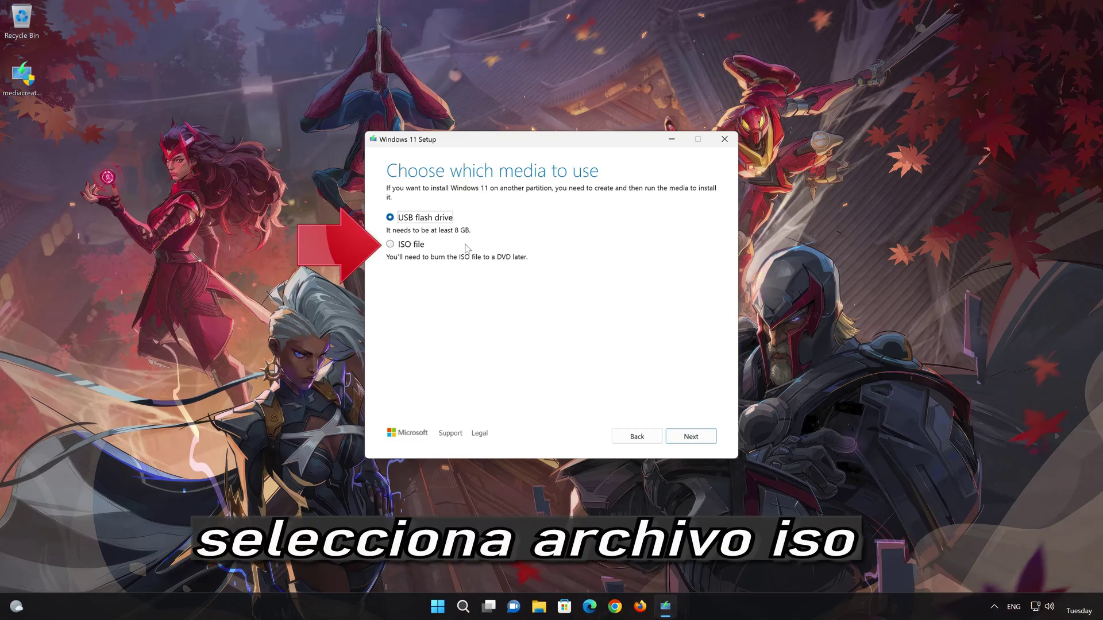
# - Choose ISO file as the media, save it to the Desktop as Windows 11, and finish the Windows 11 Setup wizard
pyautogui.click(390, 244)
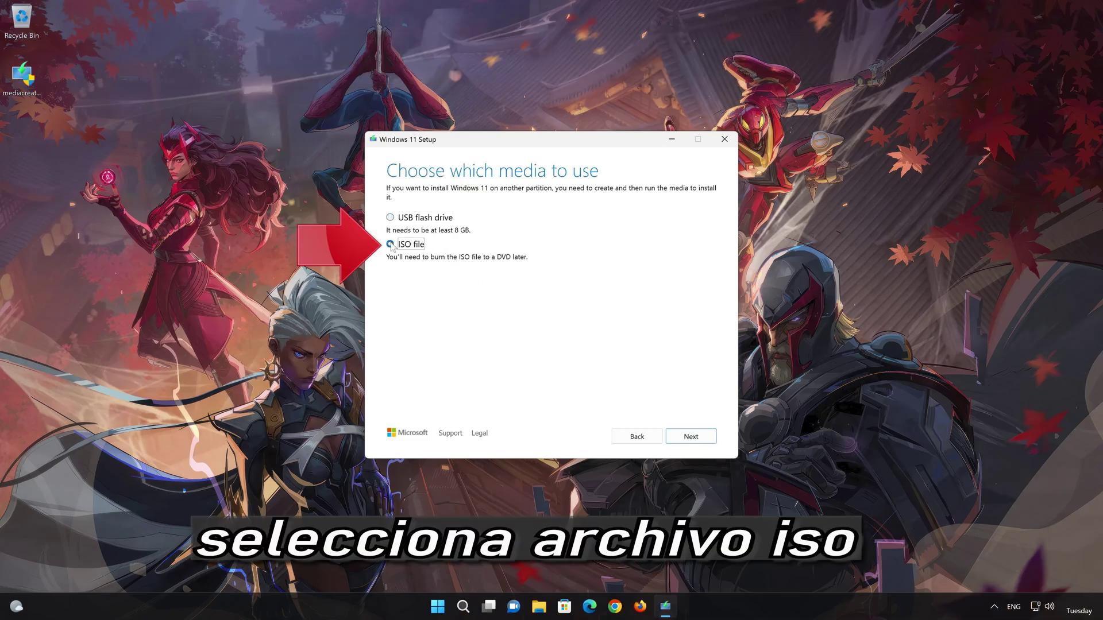
pyautogui.click(691, 436)
pyautogui.press('End')
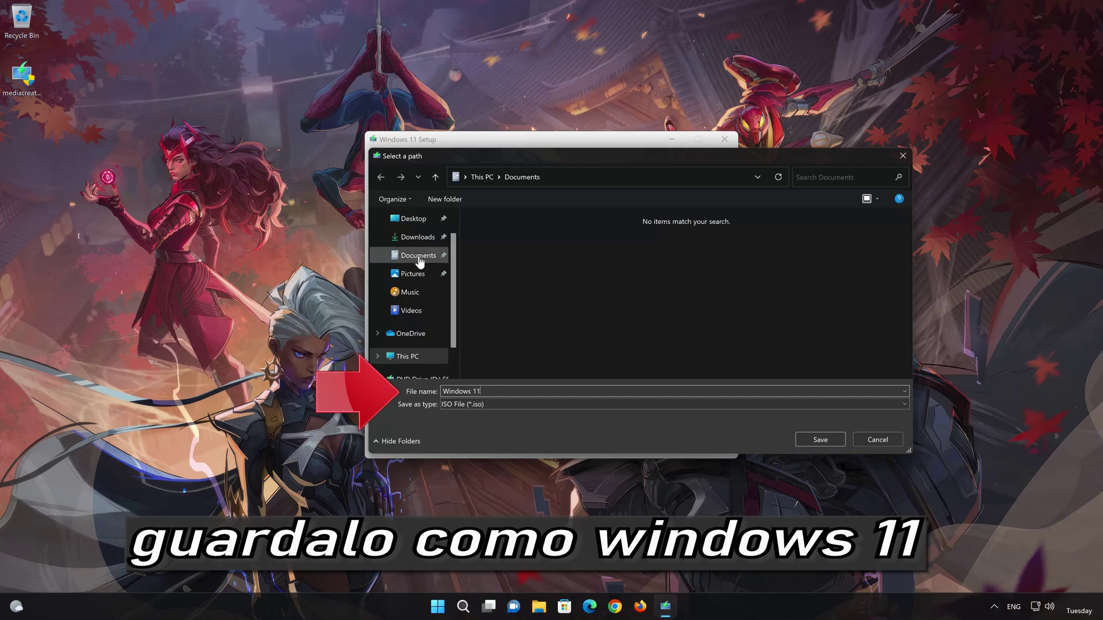
pyautogui.click(413, 219)
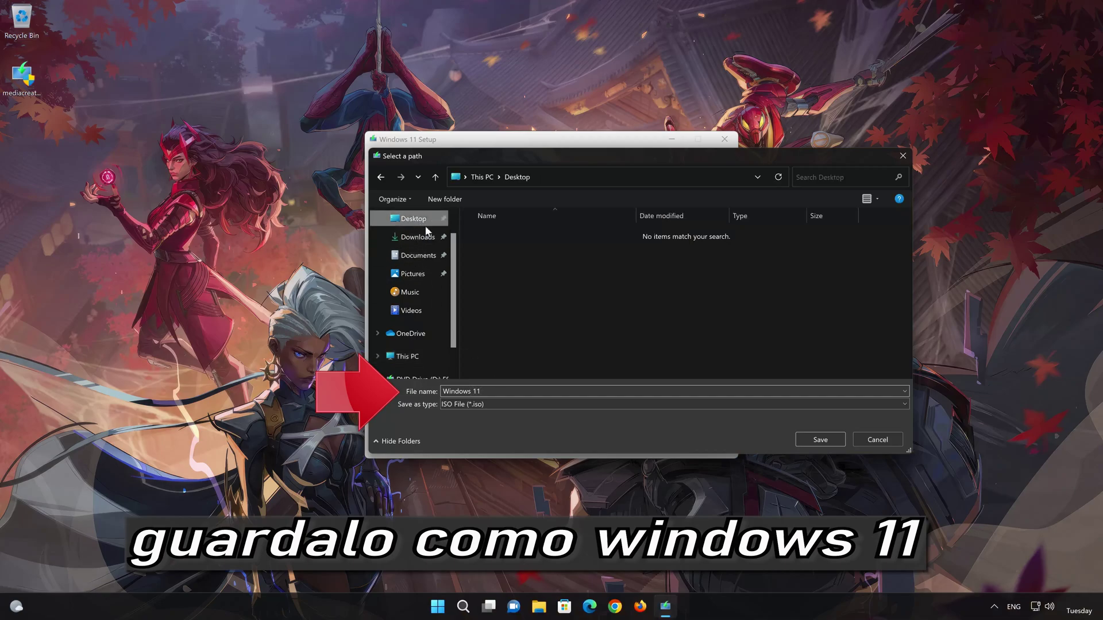
pyautogui.click(827, 438)
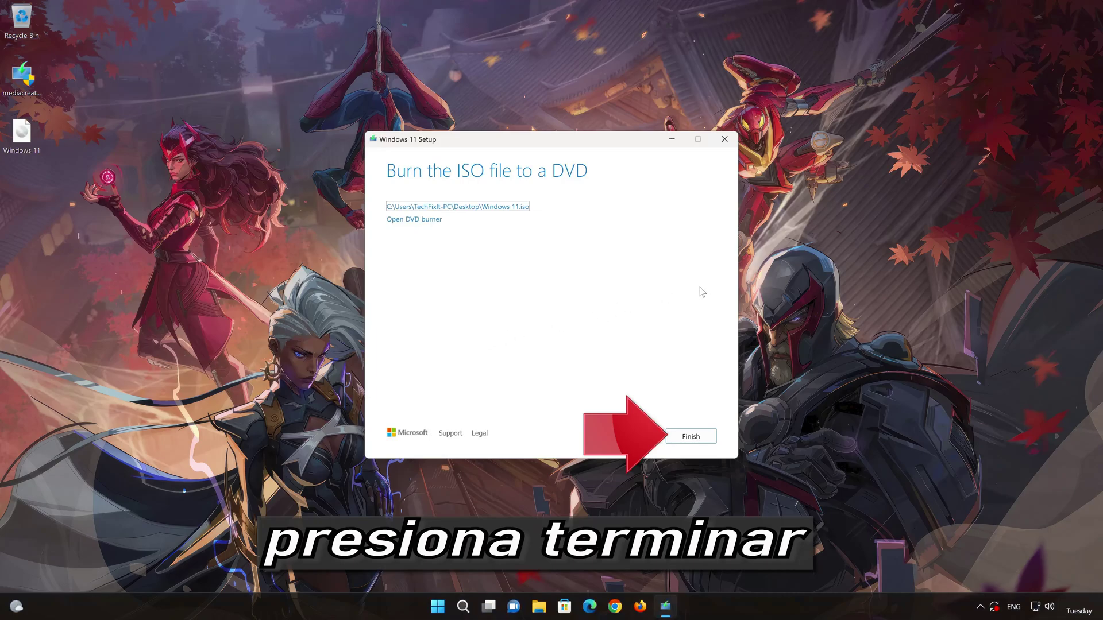
pyautogui.click(689, 437)
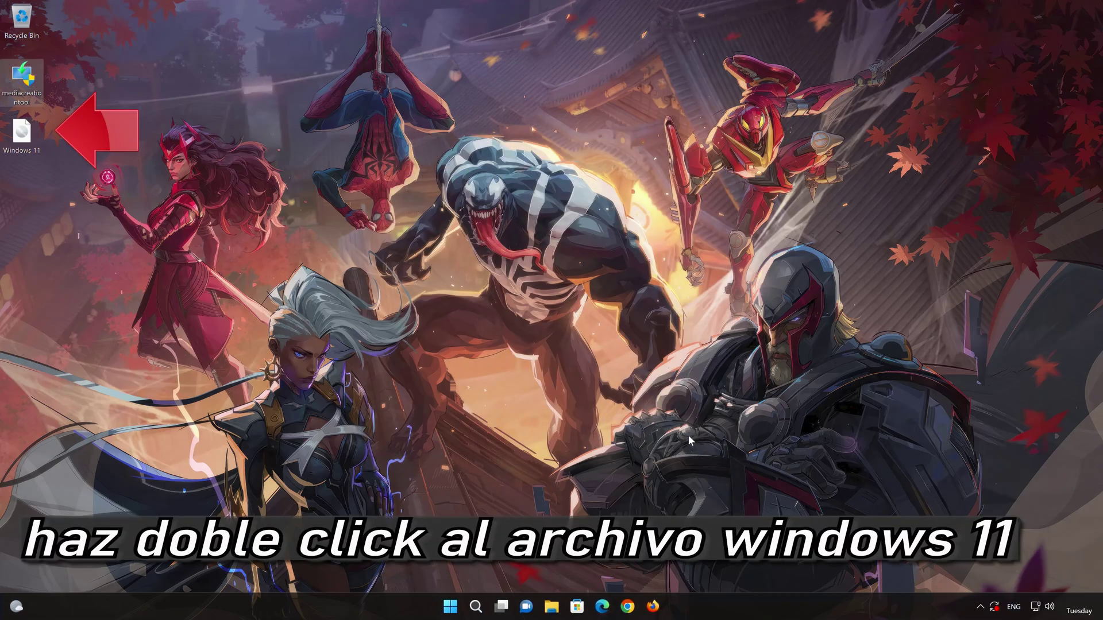
# - Mount the Windows 11 ISO from the desktop, run its setup application with permission to make changes, and close the drive's folder window
pyautogui.doubleClick(21, 135)
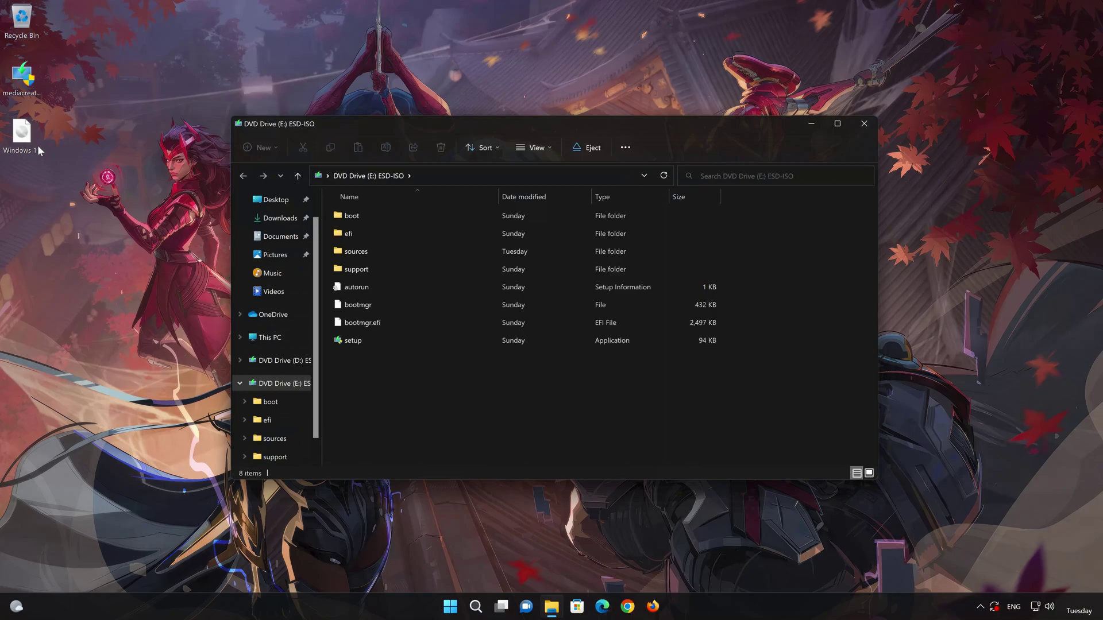
pyautogui.doubleClick(412, 338)
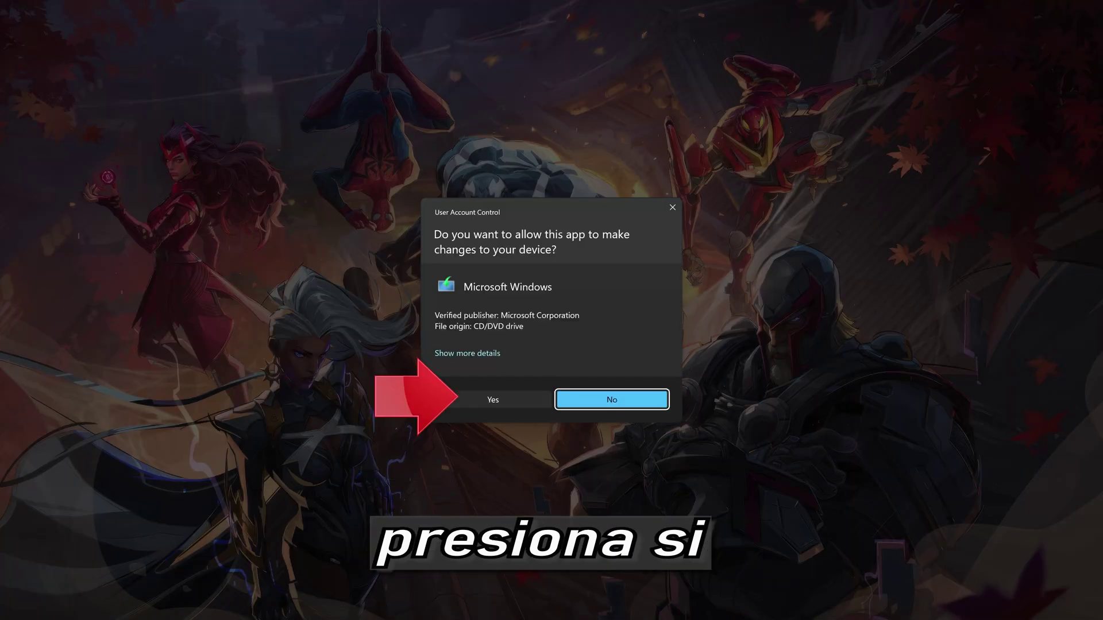
pyautogui.click(488, 401)
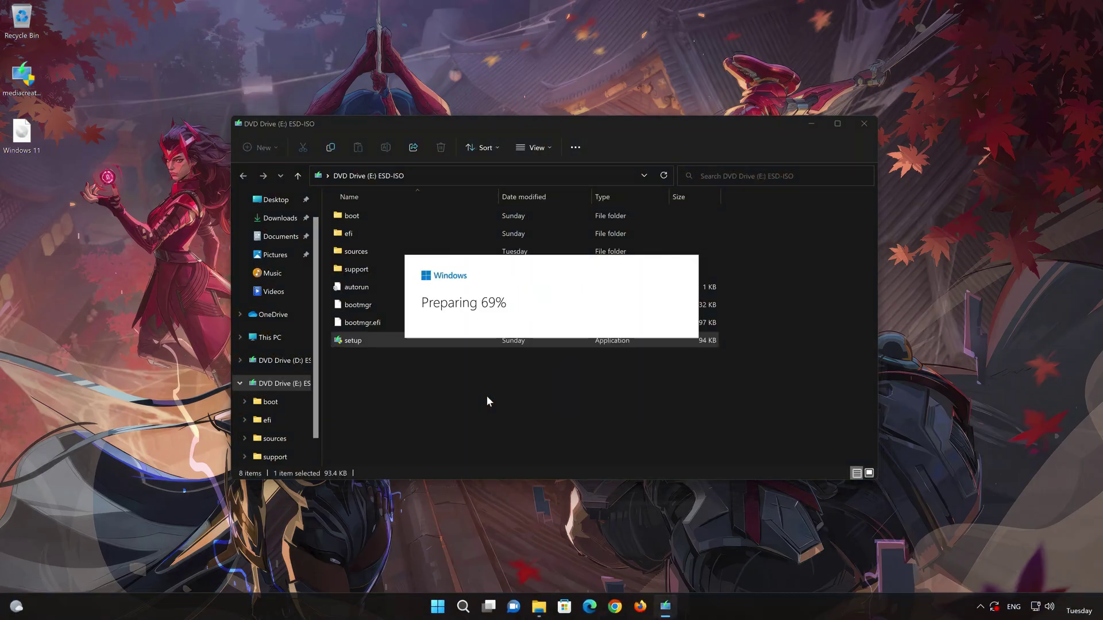
pyautogui.click(861, 125)
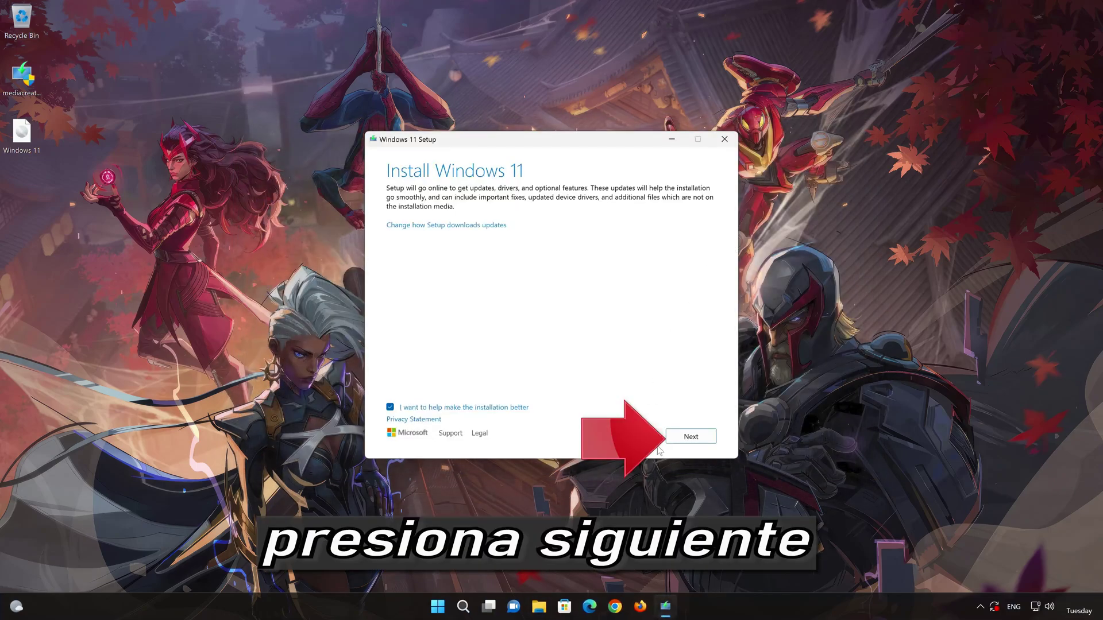
# - Accept the license terms in Windows 11 Setup and start installing Windows 11 Pro, keeping personal files and apps
pyautogui.click(691, 437)
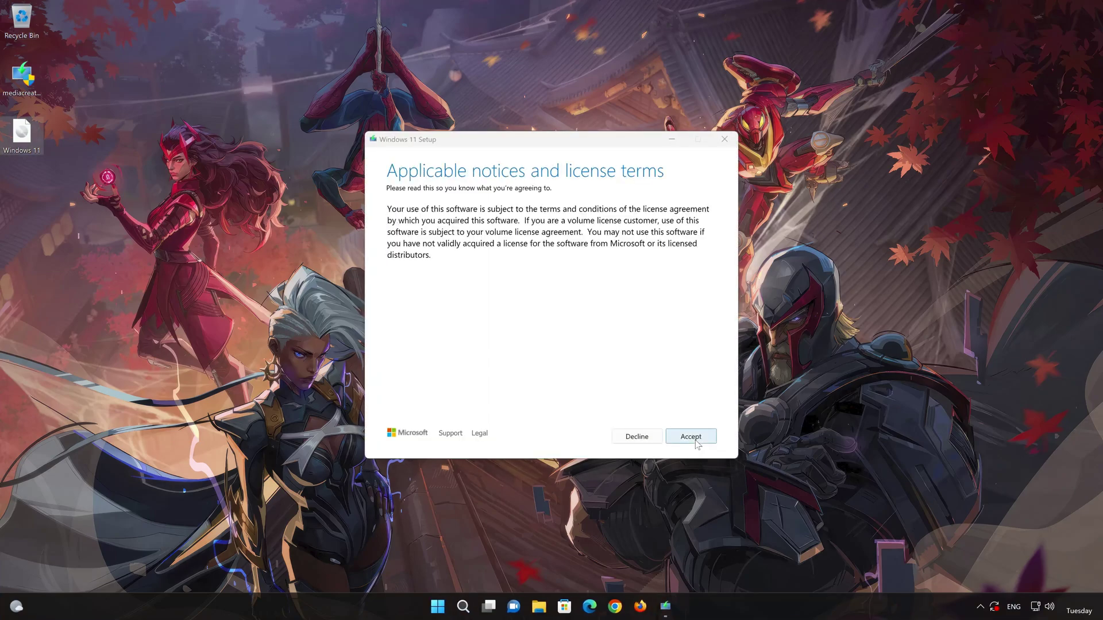
pyautogui.click(691, 437)
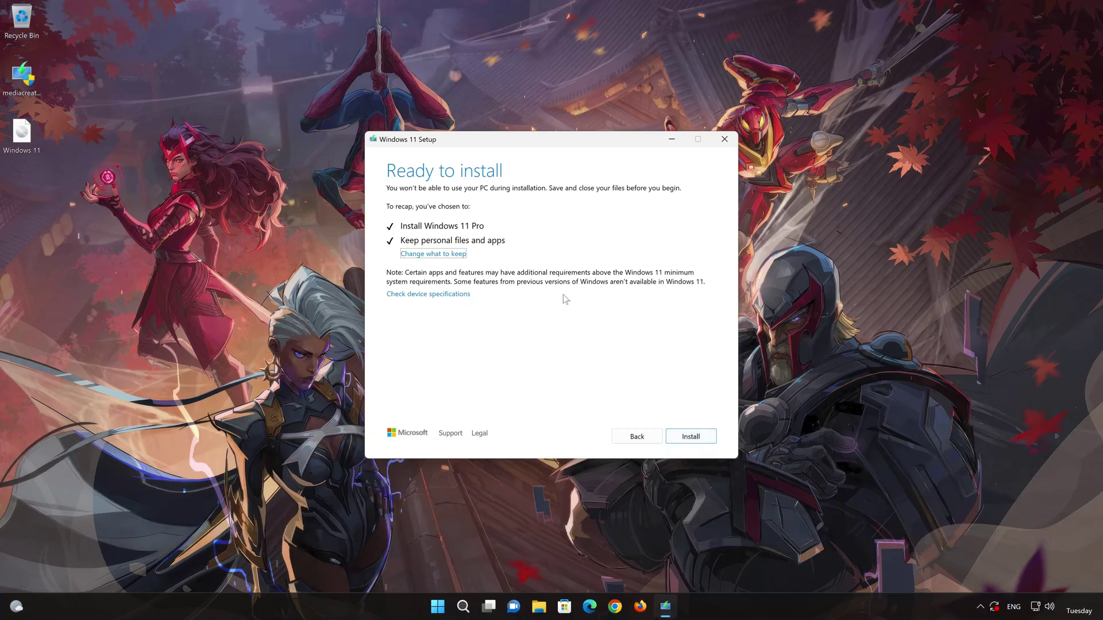
pyautogui.click(462, 255)
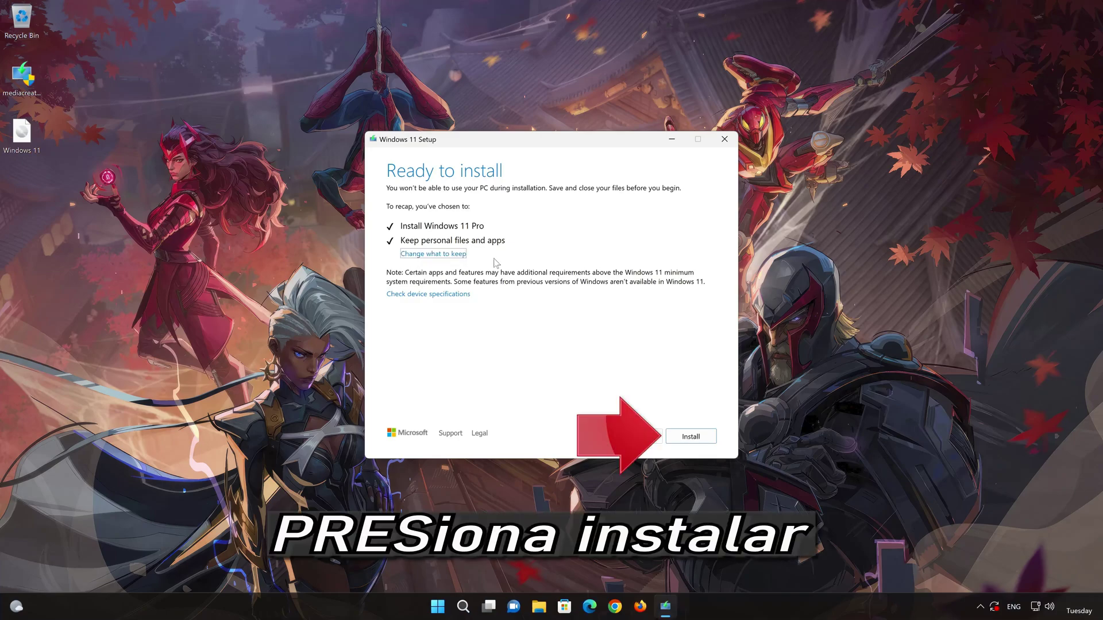
pyautogui.click(705, 440)
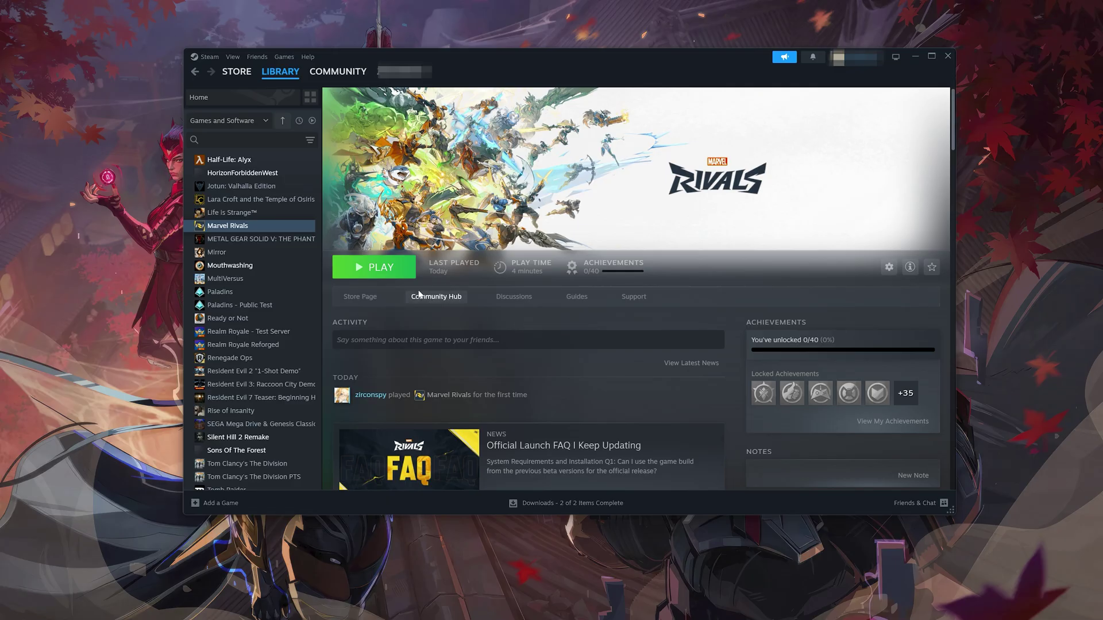
# - Launch Marvel Rivals from the Steam library and skip its intro cutscene
pyautogui.click(381, 269)
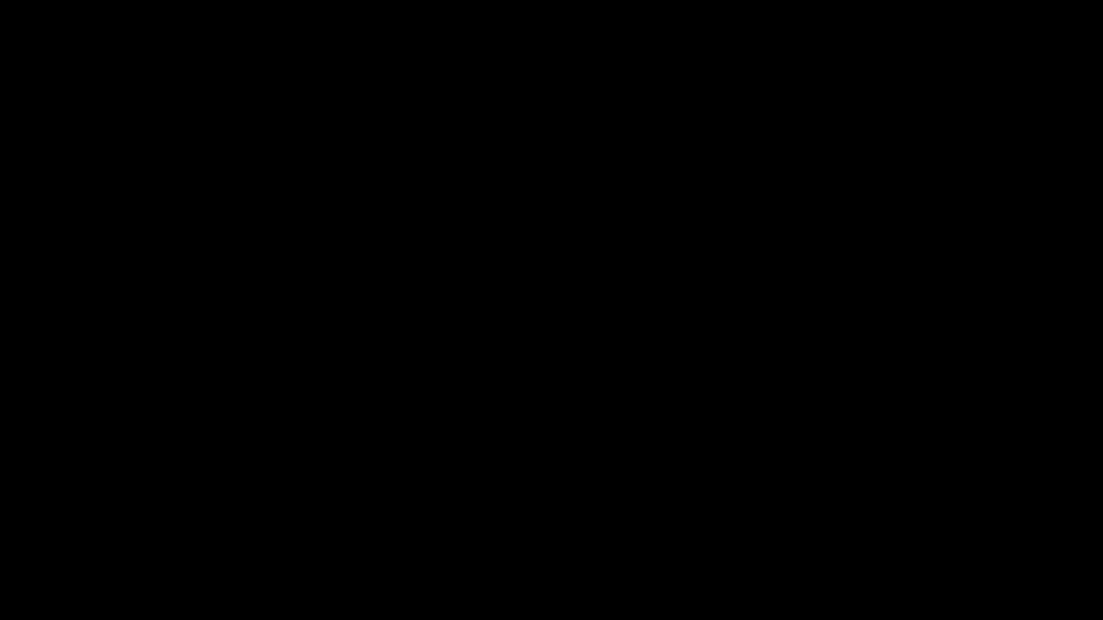
pyautogui.click(499, 390)
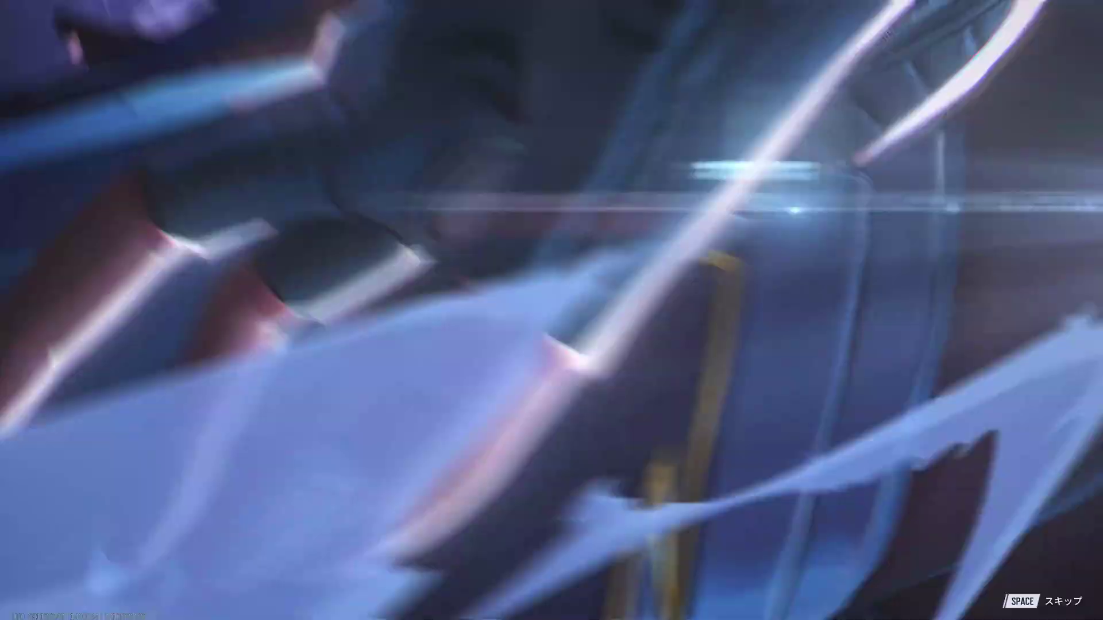
pyautogui.press('space')
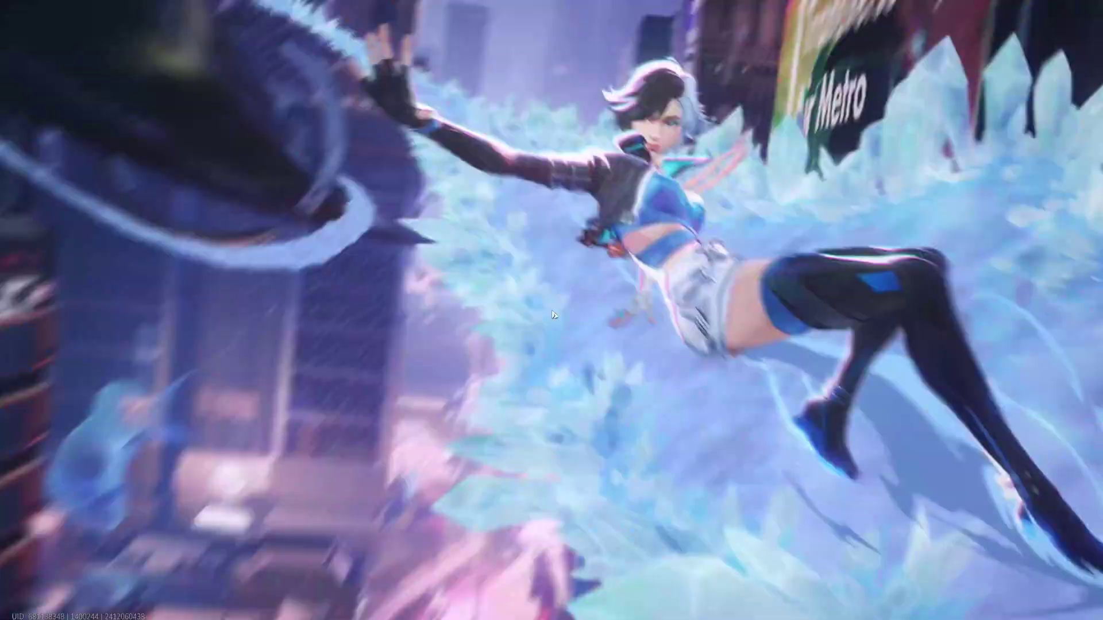